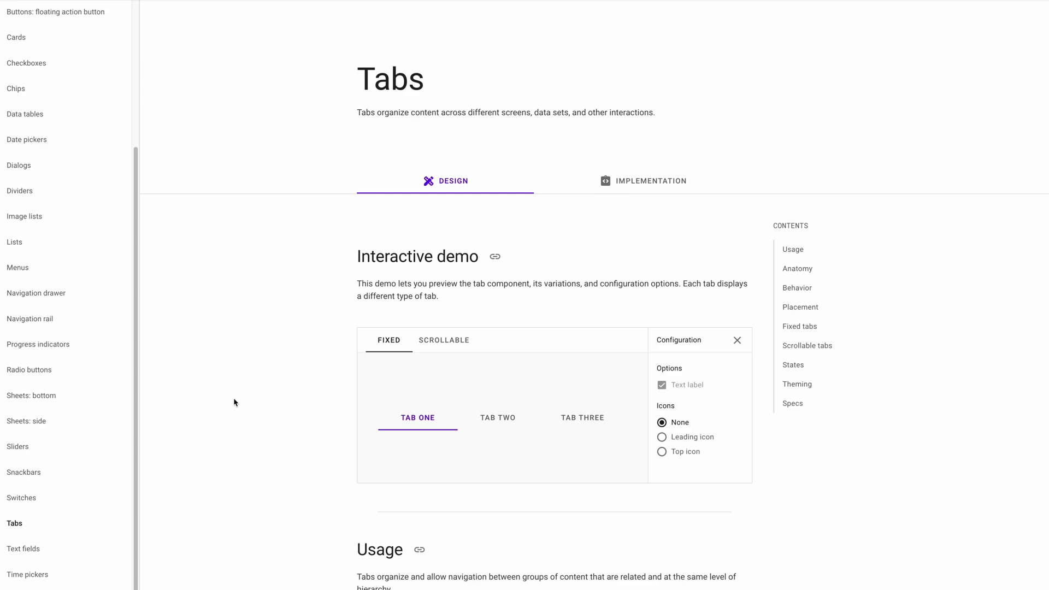
Preview TAB TWO and TAB THREE in the Material Design tabs demo.
left_click(498, 417)
left_click(567, 416)
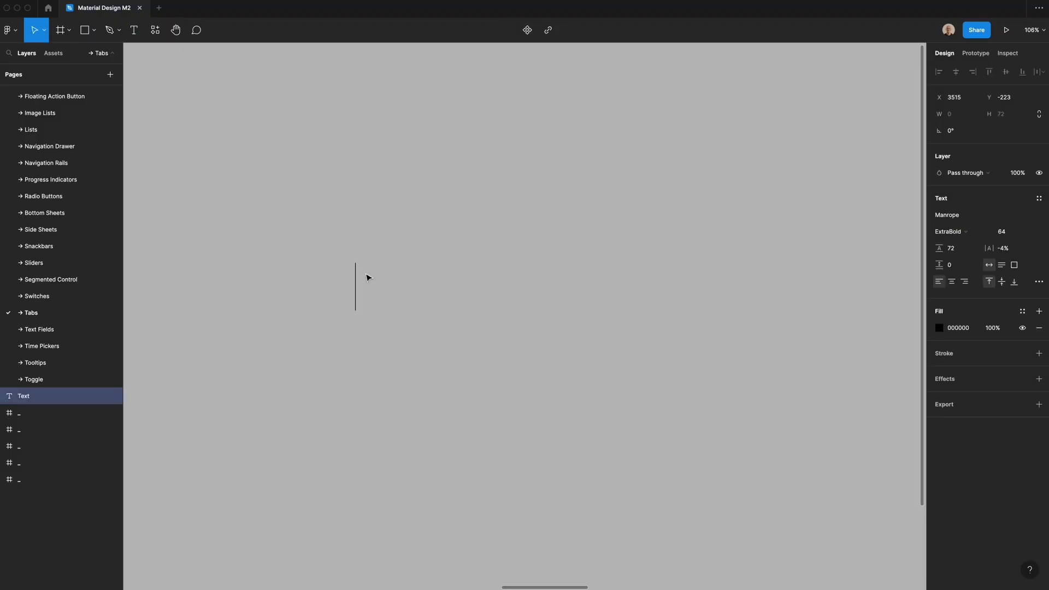
Type 'ITEM ONE' and set its font to SF Pro Semibold.
type("ITEM ONE")
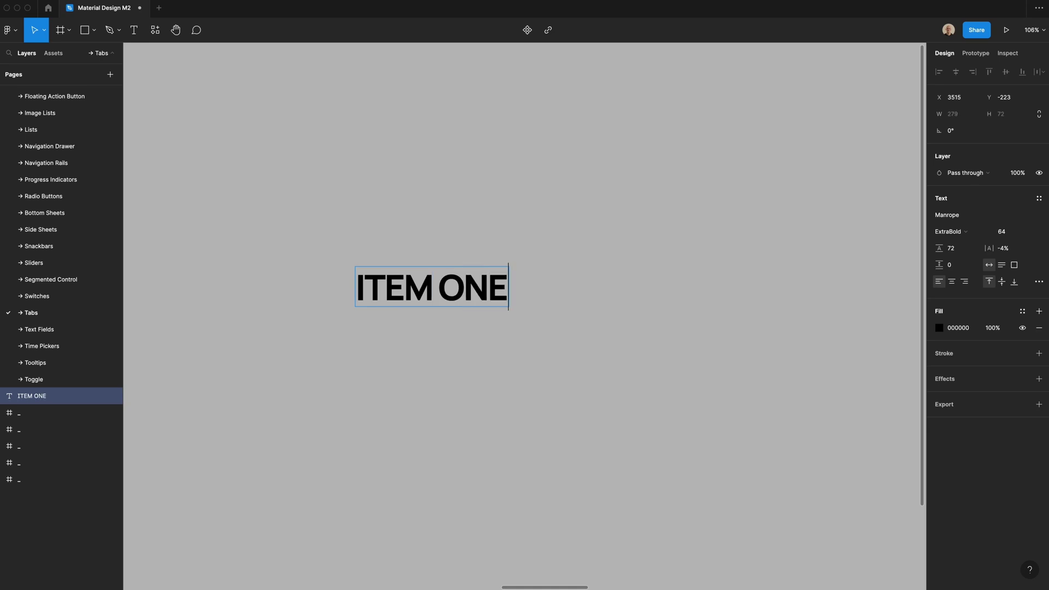
key("Escape")
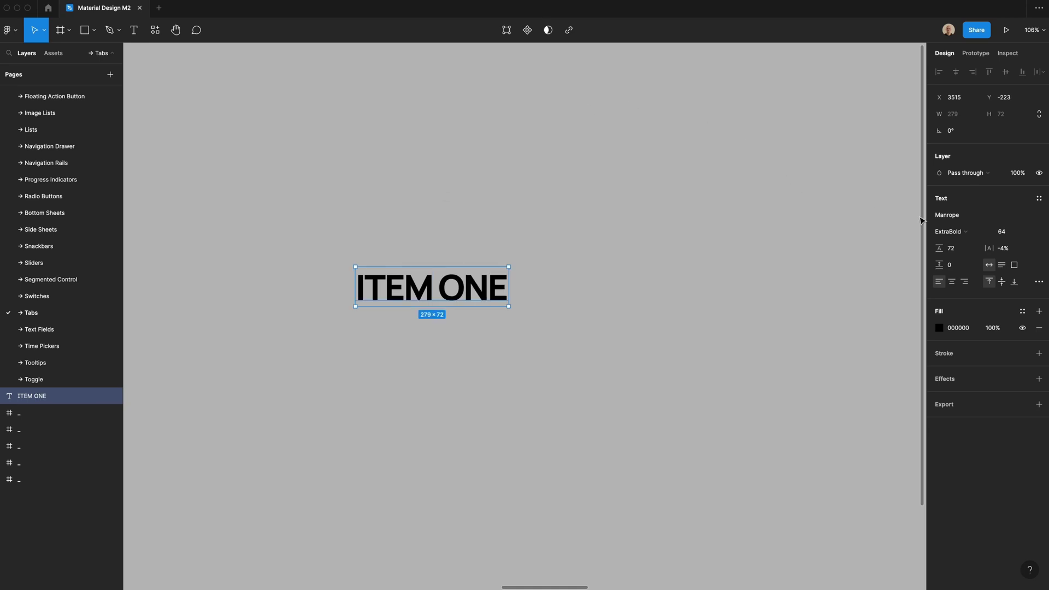
left_click(946, 214)
type("sF Pro")
key("Return")
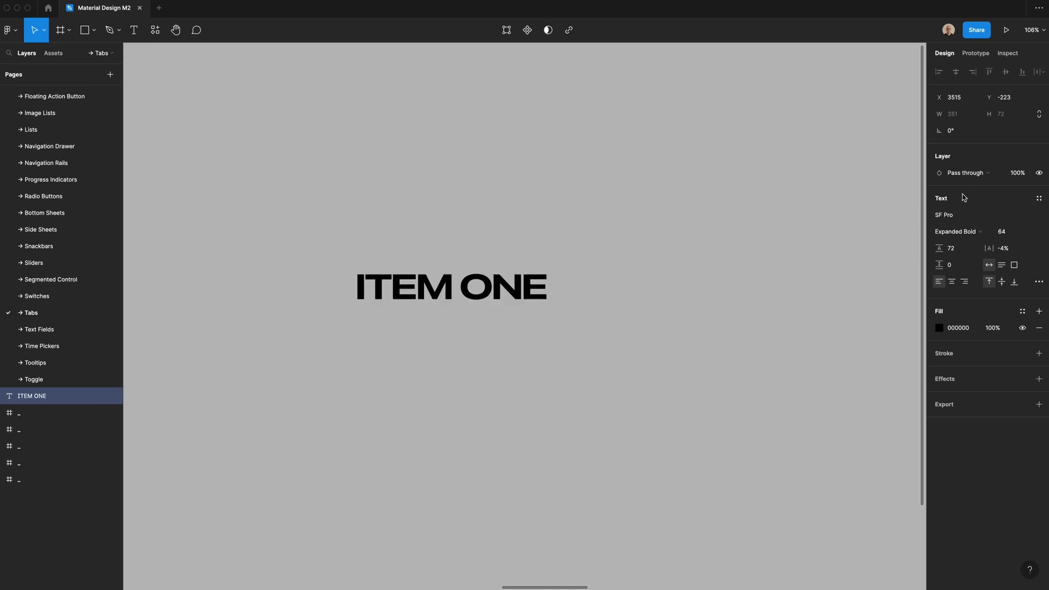
left_click(950, 231)
scroll(969, 164, "up", 1)
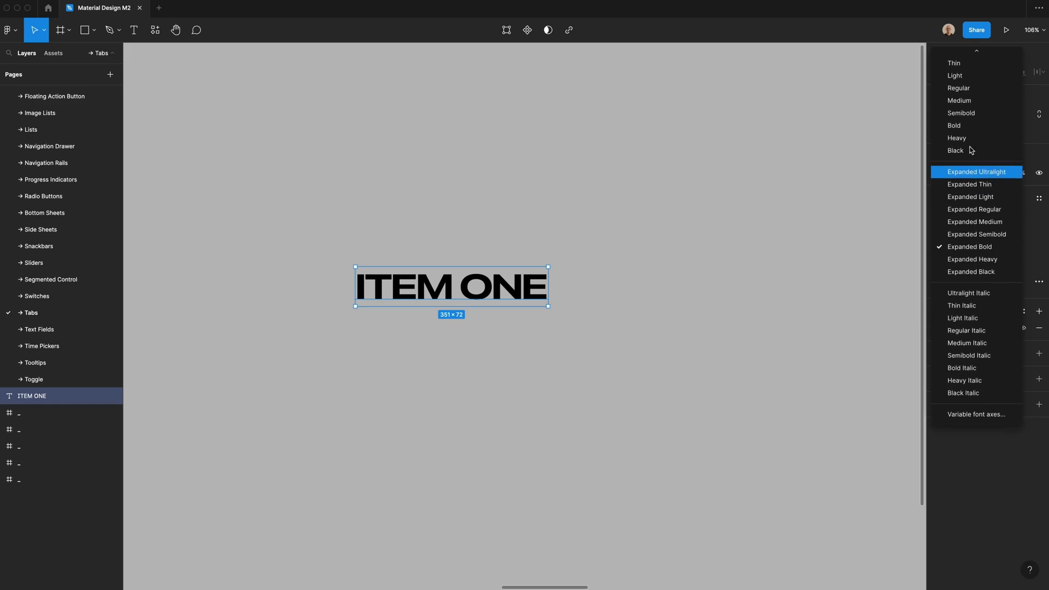
left_click(960, 99)
Give the ITEM ONE label font size 14 and line height 16.
left_click(661, 358)
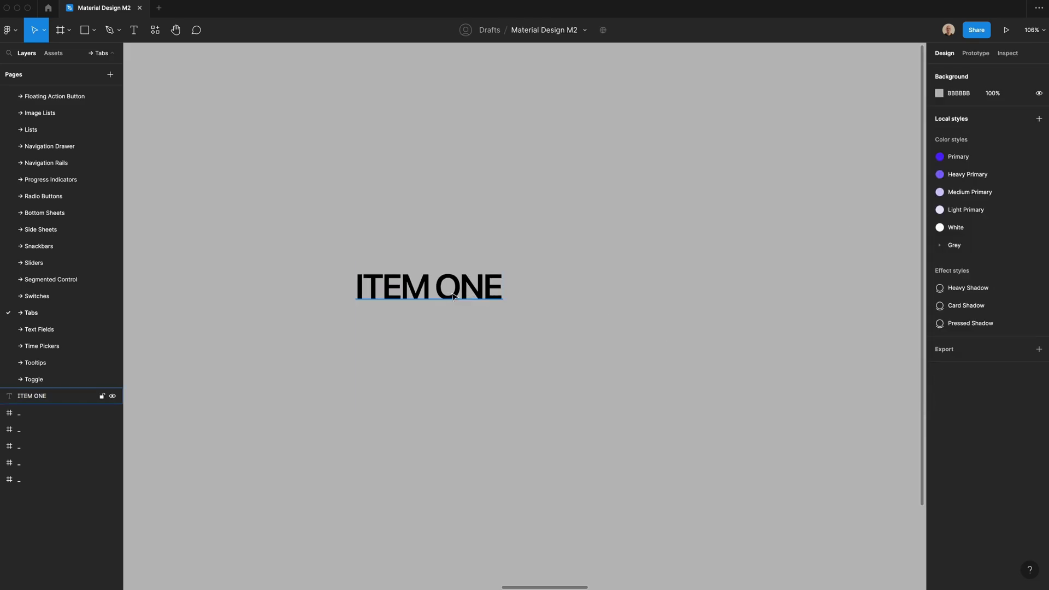
left_click(55, 395)
left_click(1006, 232)
type("14")
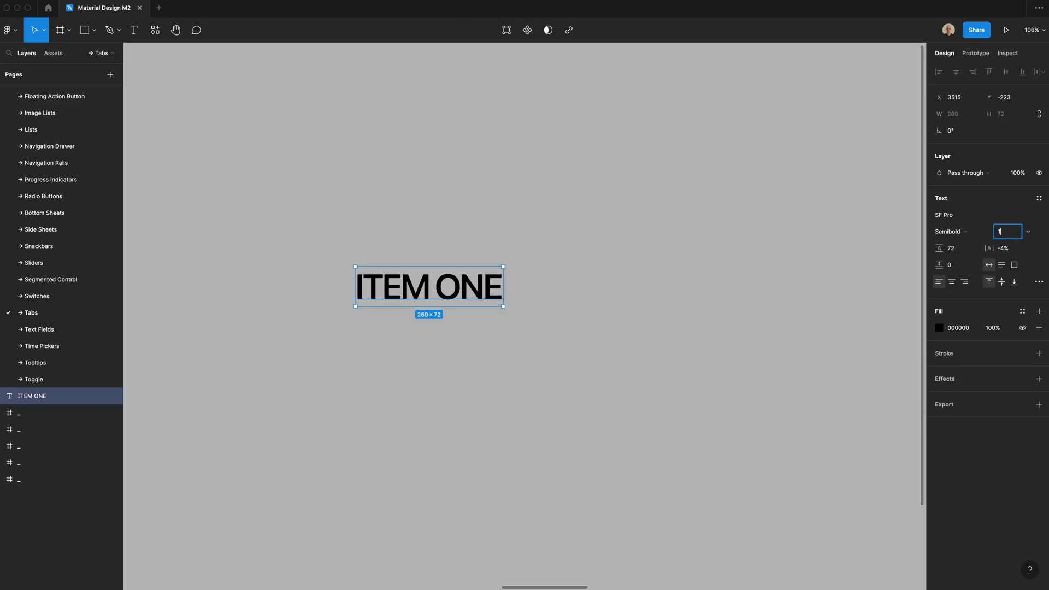
left_click(957, 252)
type("16")
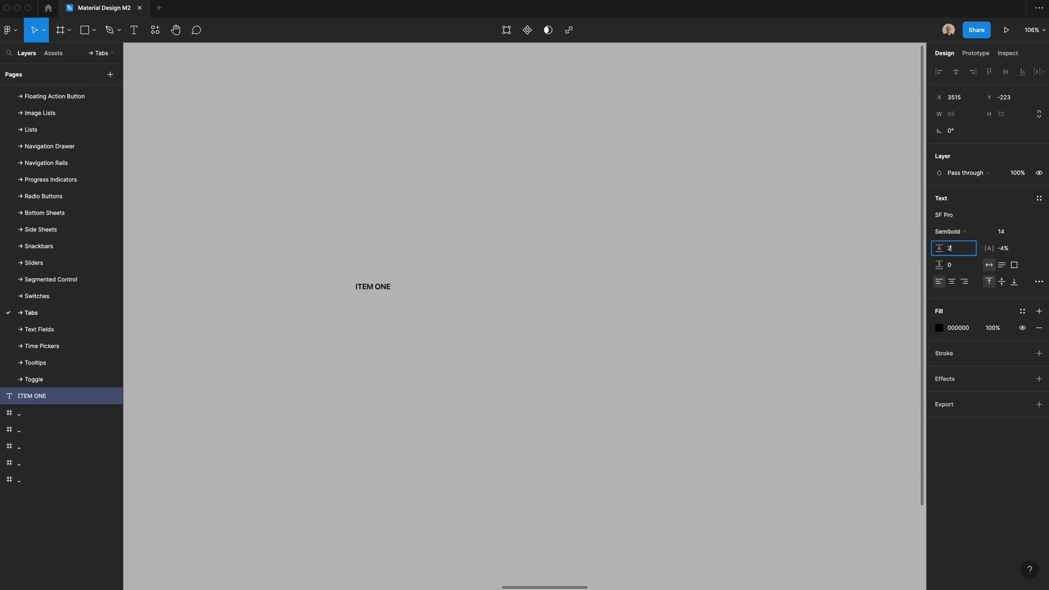
key("Return")
Move the label into place and fill it with the Primary colour style.
left_click_drag(291, 207, 546, 403)
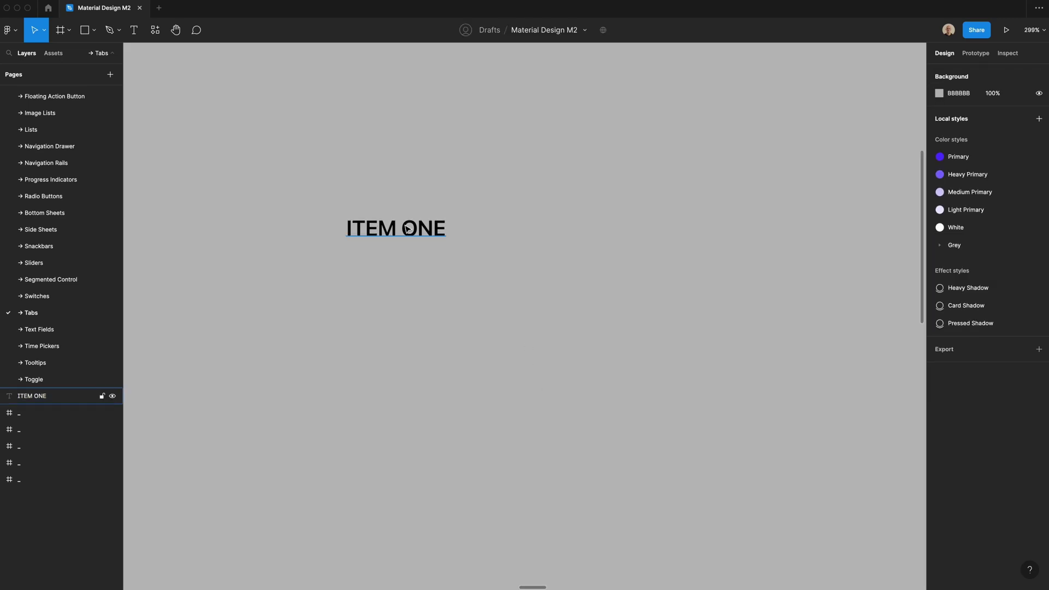
left_click_drag(409, 231, 442, 304)
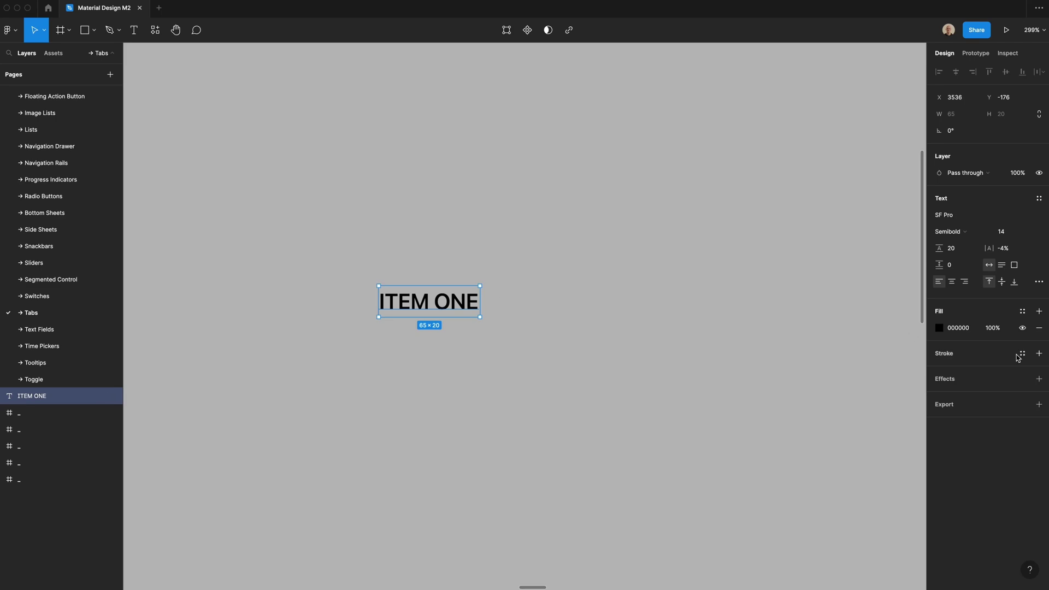
left_click(1021, 311)
left_click(978, 371)
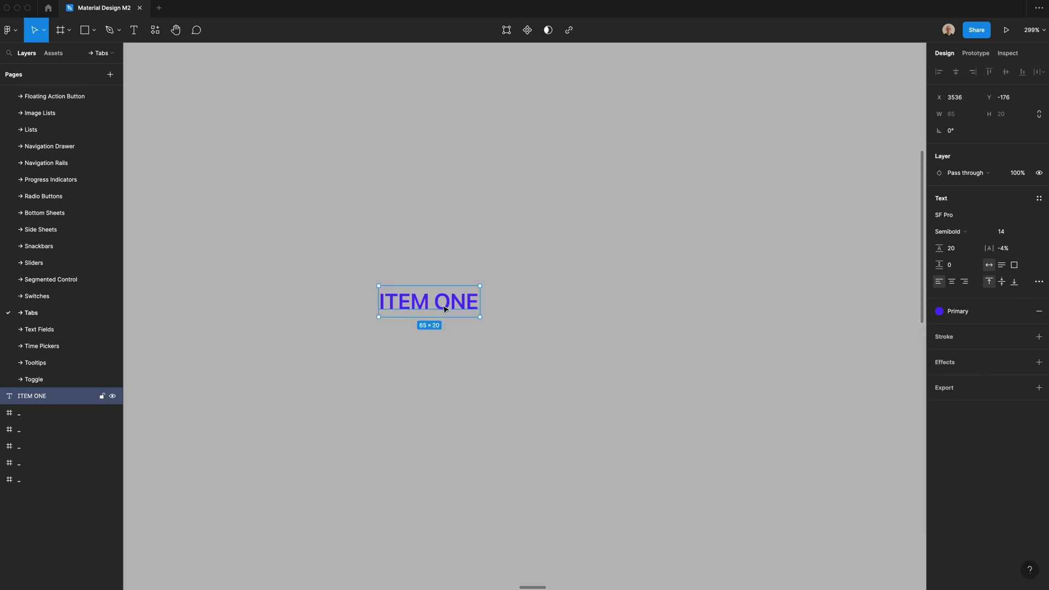
Duplicate the label just below and colour the copy Grey/600.
left_click_drag(444, 308, 444, 382)
left_click(939, 309)
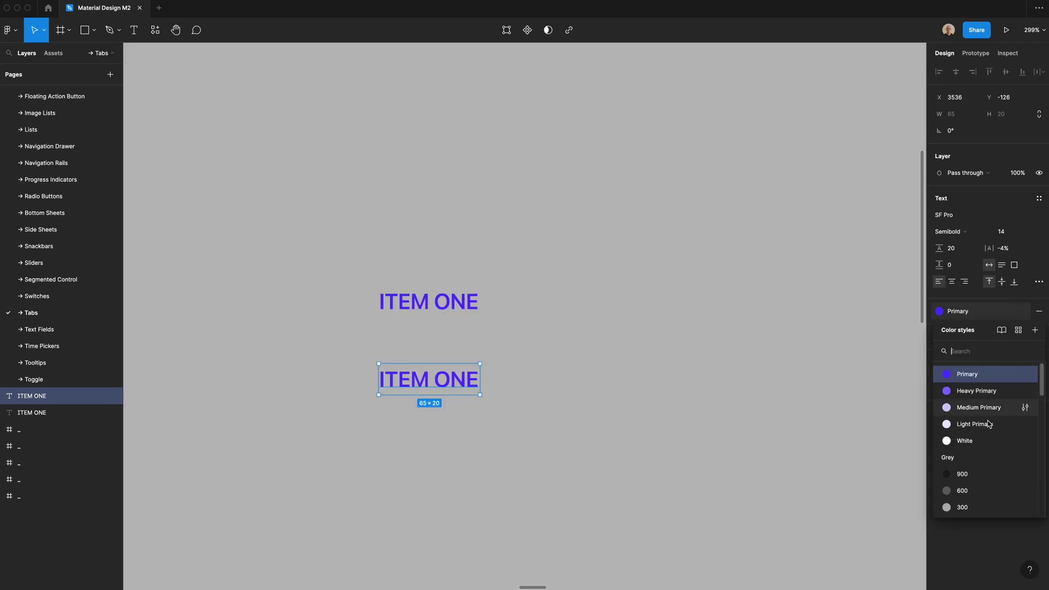
left_click(980, 491)
left_click(445, 306)
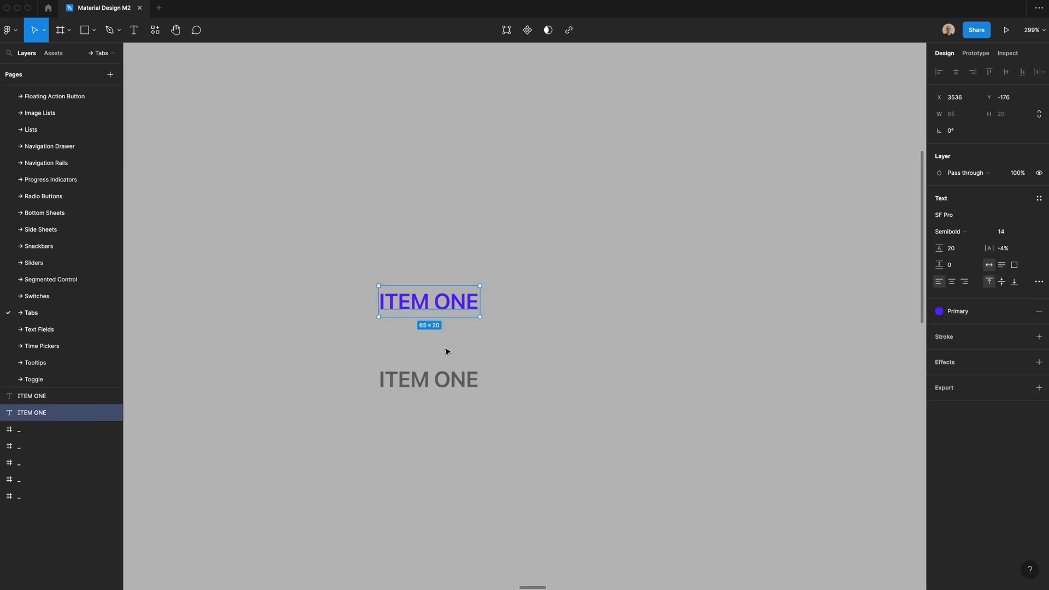
Duplicate both labels to the right and add a 'heart' text above the copies.
left_click(446, 367, "shift")
left_click_drag(443, 344, 626, 343)
left_click(571, 241)
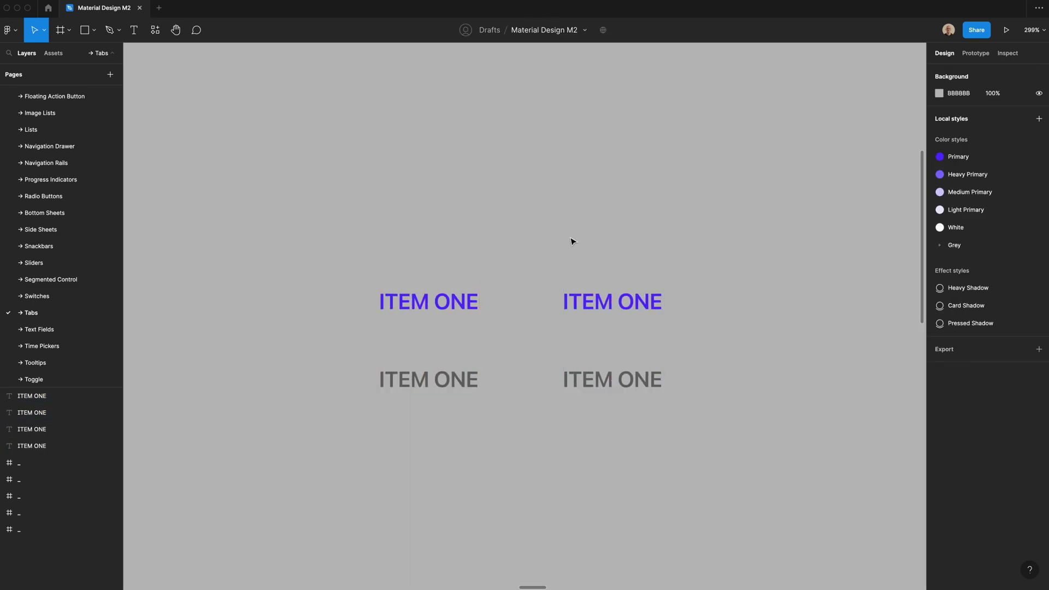
key("t")
left_click(547, 215)
type("heart")
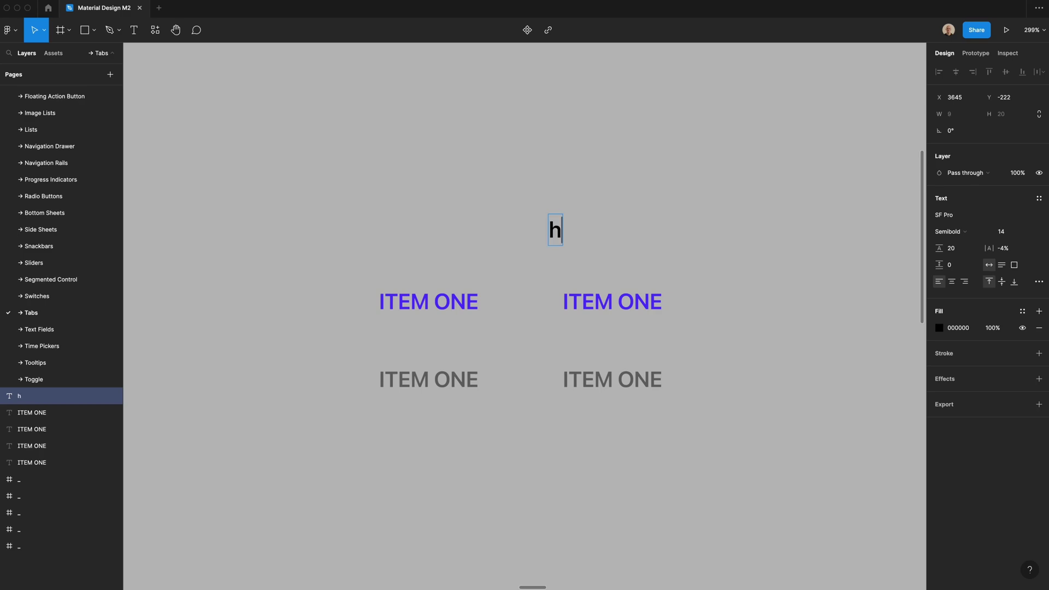
key("Escape")
Set the heart text to Font Awesome 6 Pro Solid so it shows a heart icon.
left_click(983, 222)
type("Font")
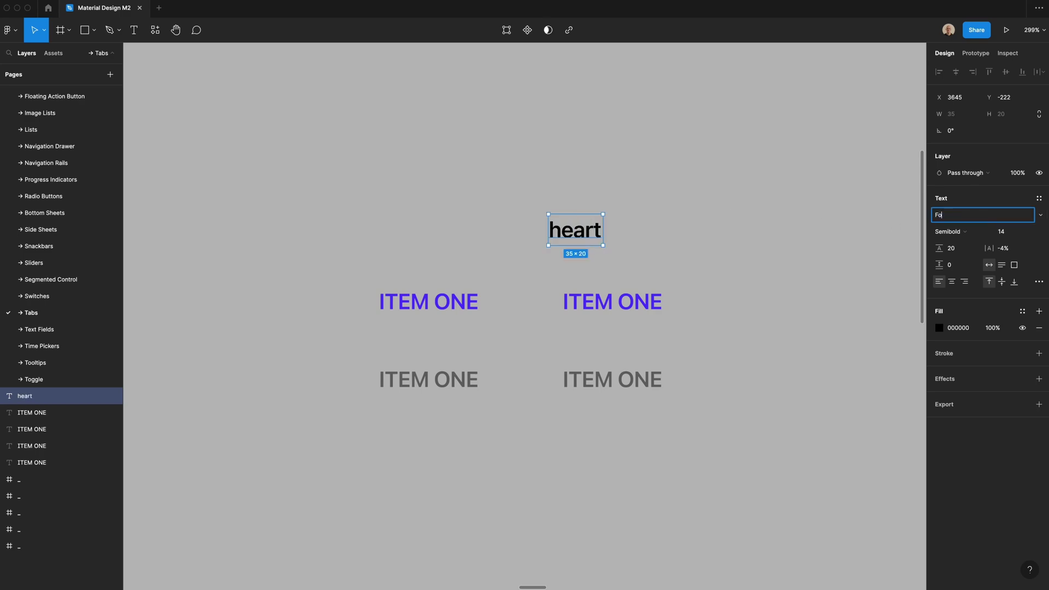
left_click(1040, 215)
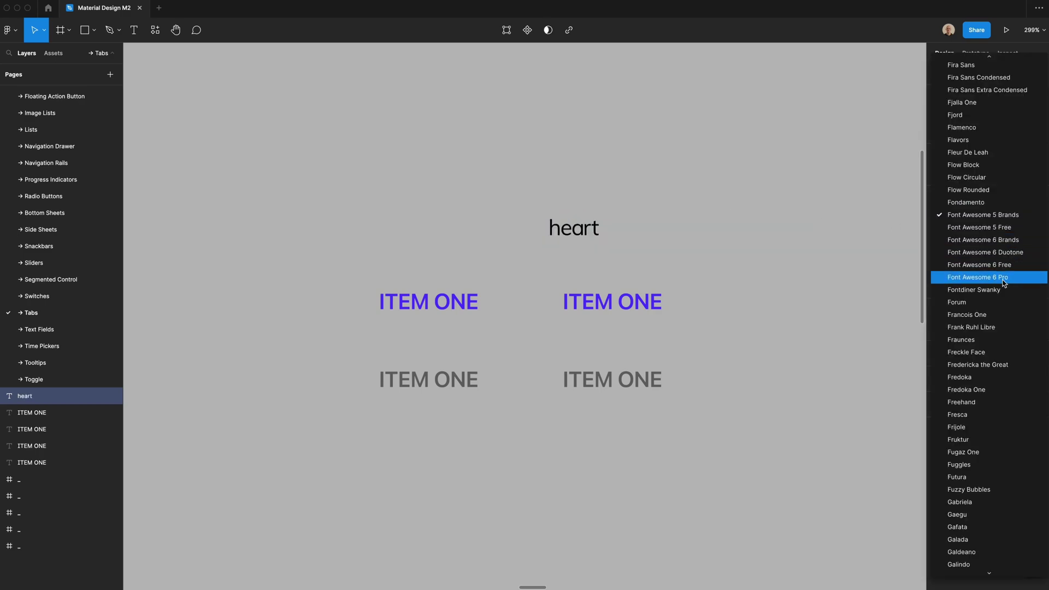
left_click(977, 275)
left_click(650, 210)
left_click(568, 232)
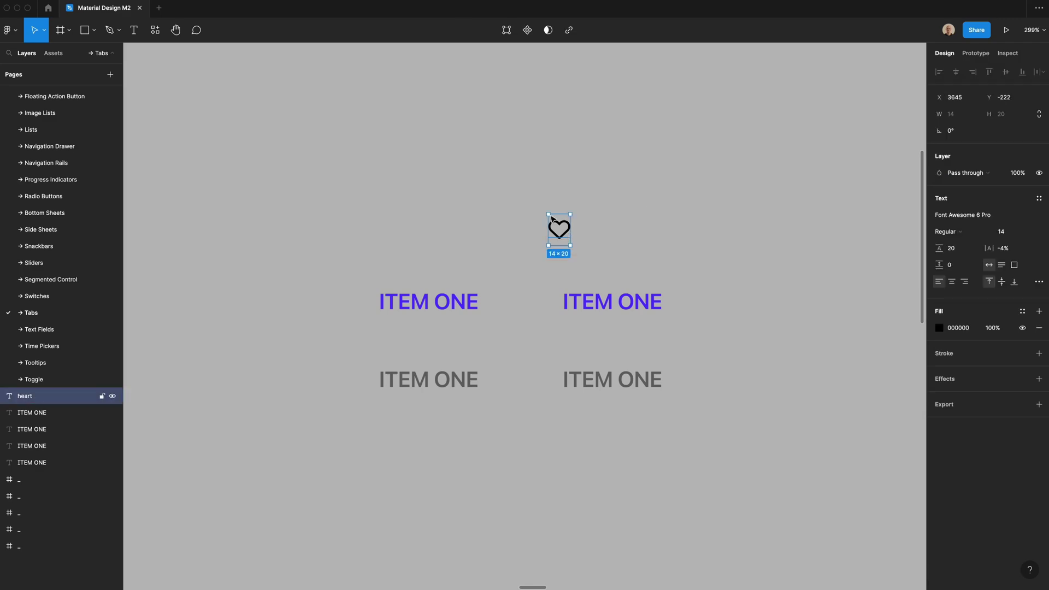
left_click(949, 234)
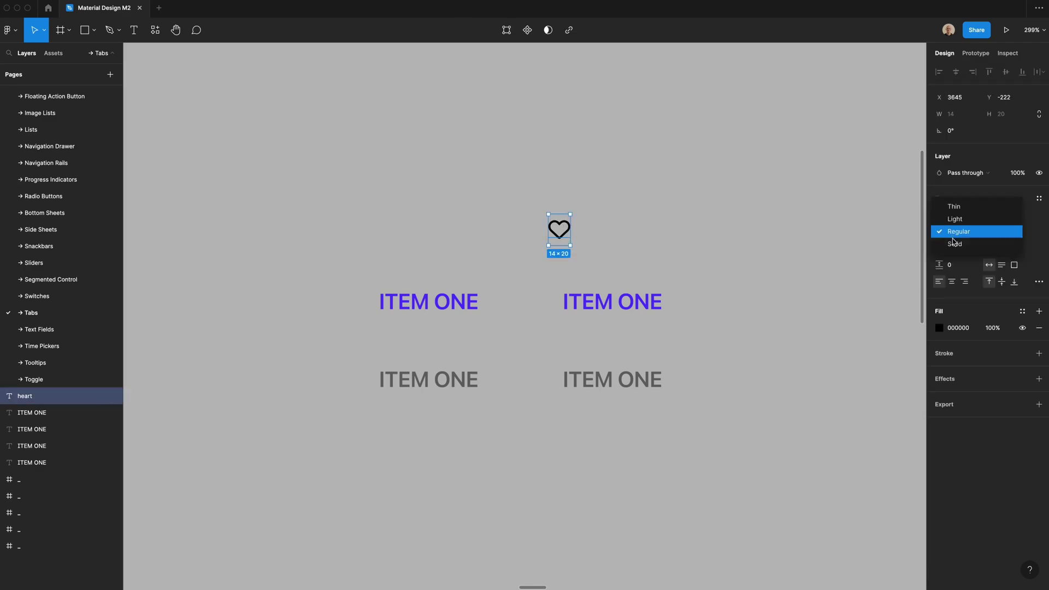
left_click(954, 245)
Colour the heart Primary above the purple label and add a Grey/600 copy above the grey label.
left_click(1022, 311)
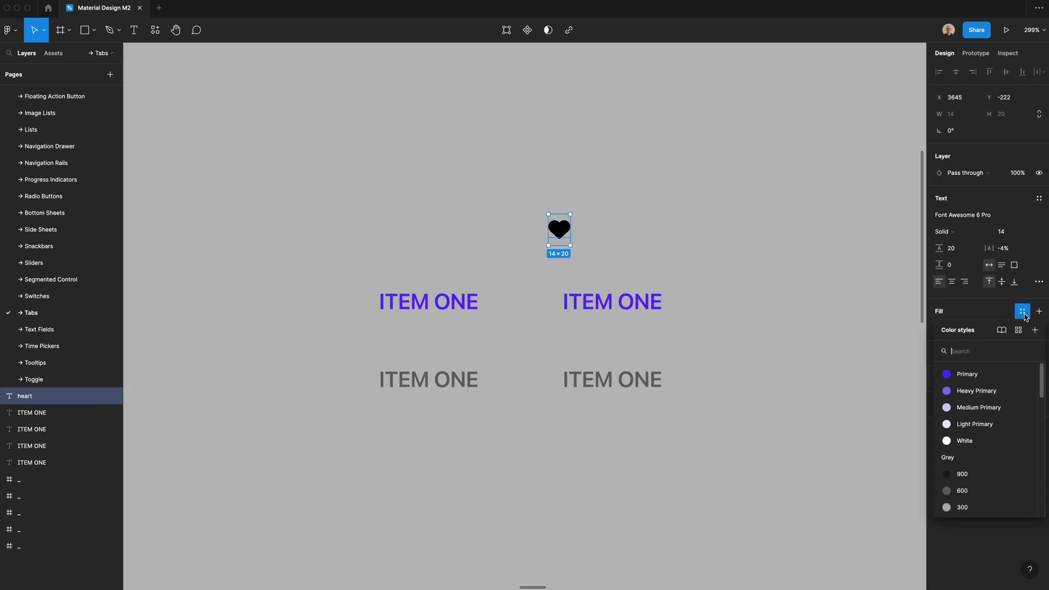
left_click(961, 375)
left_click_drag(561, 225, 612, 269)
left_click_drag(611, 268, 611, 339, "alt")
left_click(965, 314)
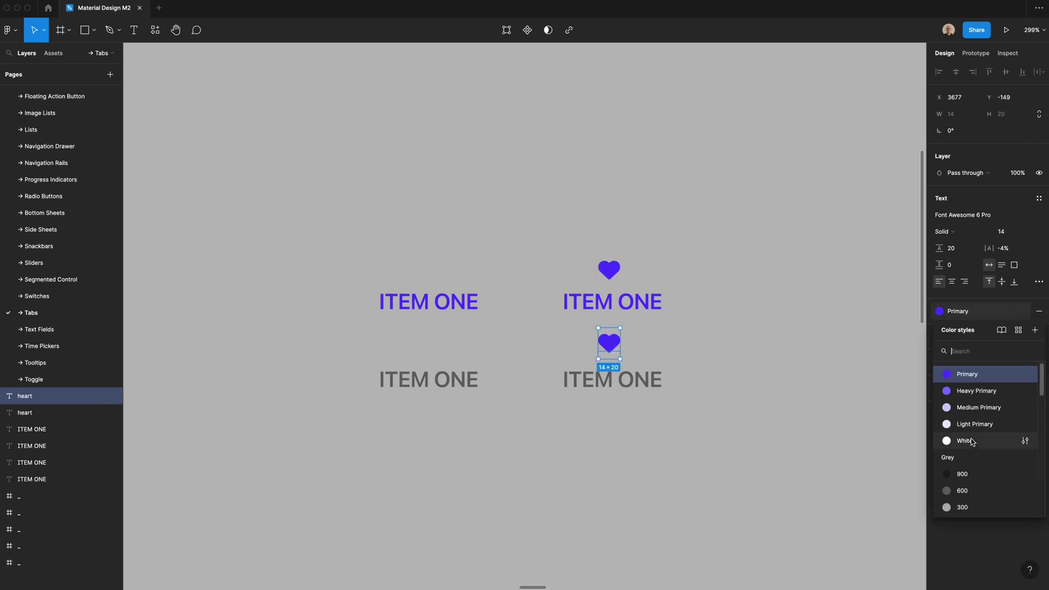
left_click(980, 493)
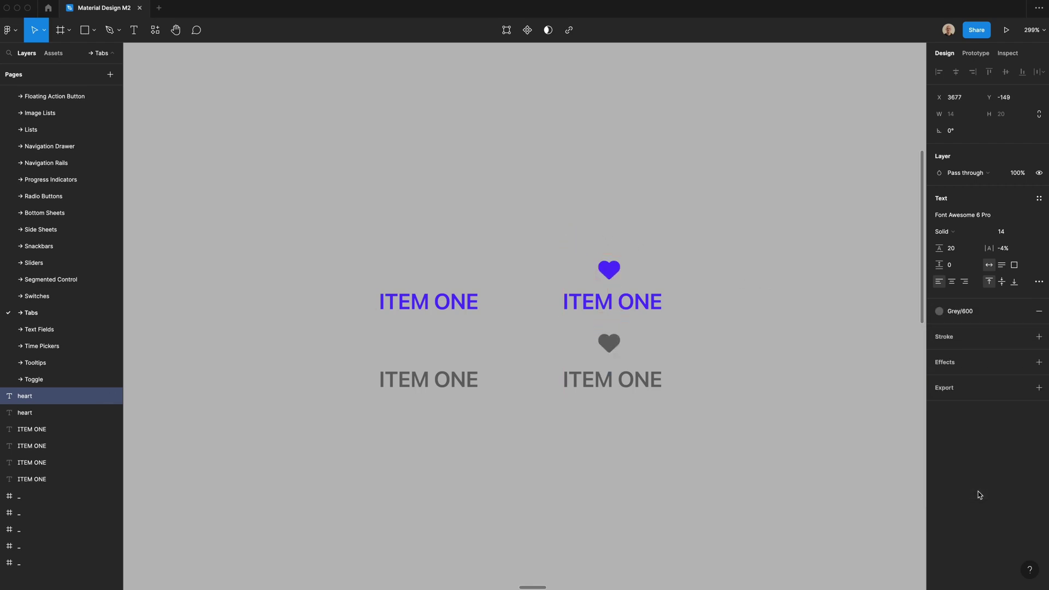
left_click(601, 268, "shift")
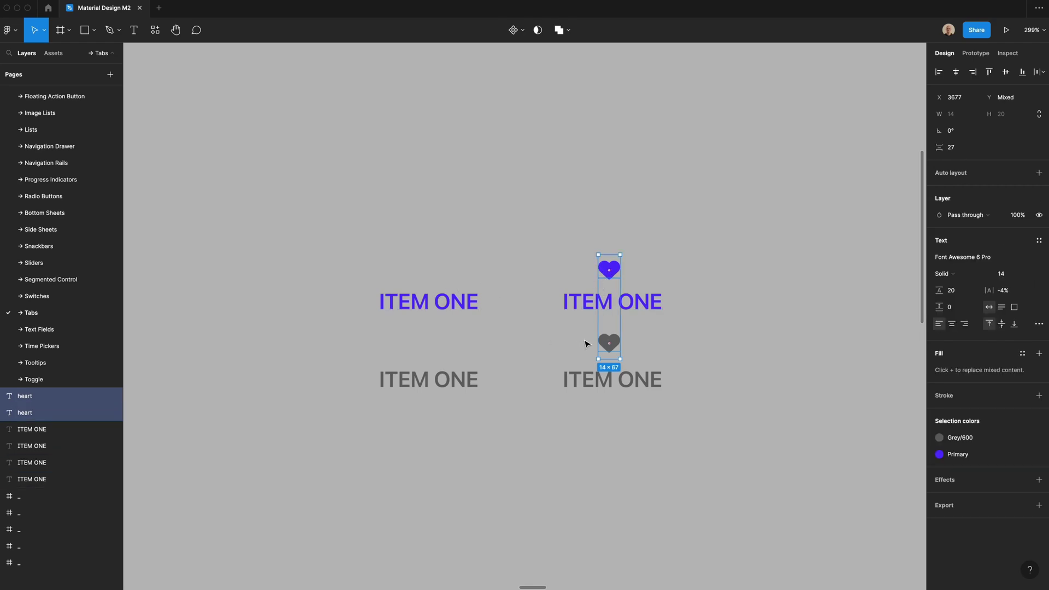
Duplicate both hearts to the far right and raise the top row.
left_click_drag(608, 341, 828, 371, "alt")
left_click(489, 298)
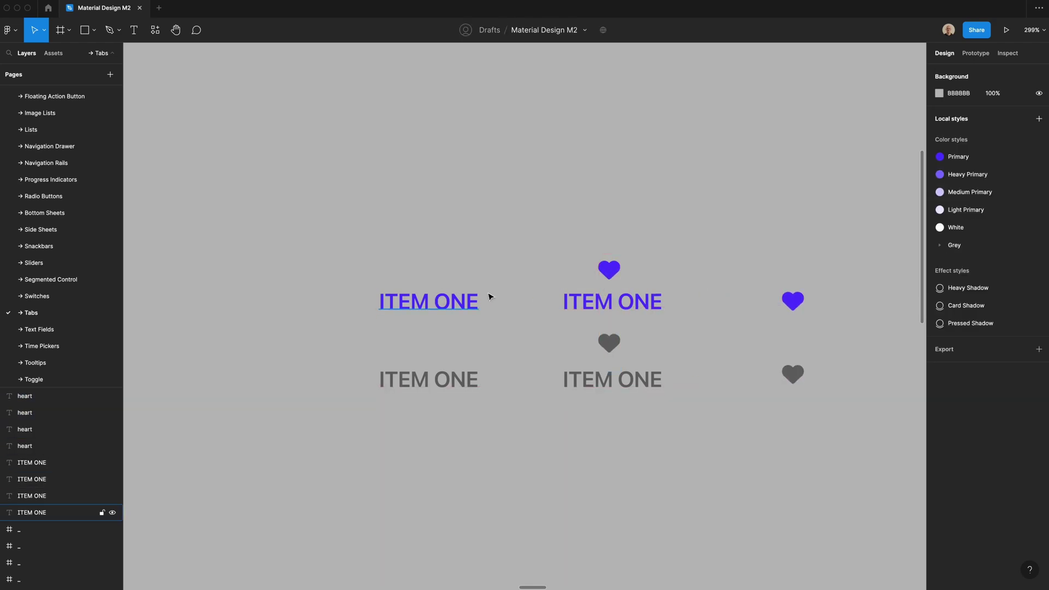
left_click_drag(400, 193, 843, 321)
left_click_drag(770, 288, 770, 247)
key("Escape")
Frame the purple items: heart-and-label stack in auto layout, left label and right heart in frames.
left_click_drag(564, 186, 644, 297)
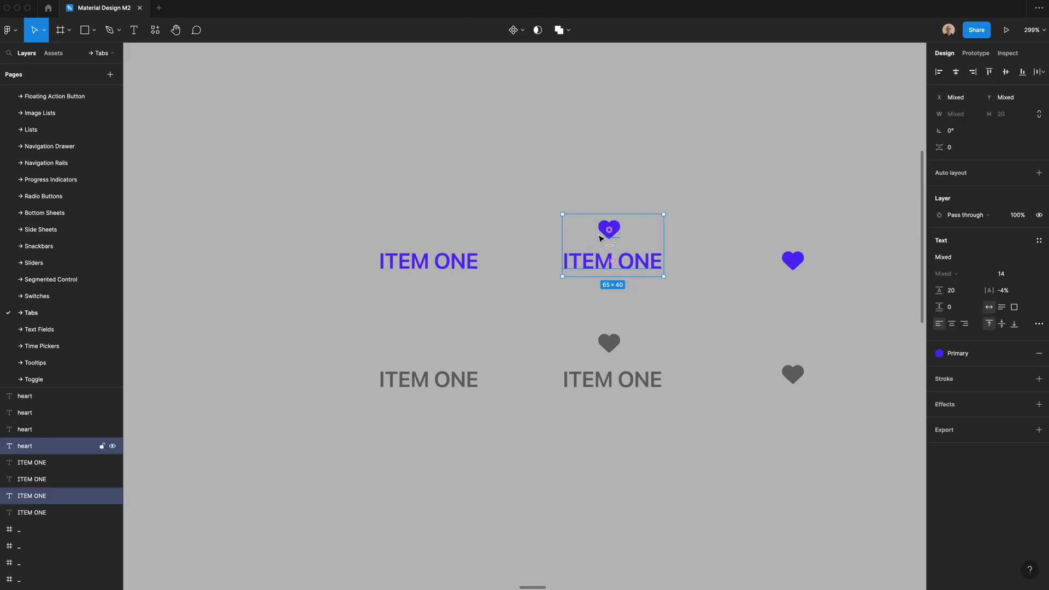
key("shift+a")
left_click(456, 161)
left_click(429, 250)
key("ctrl+alt+g")
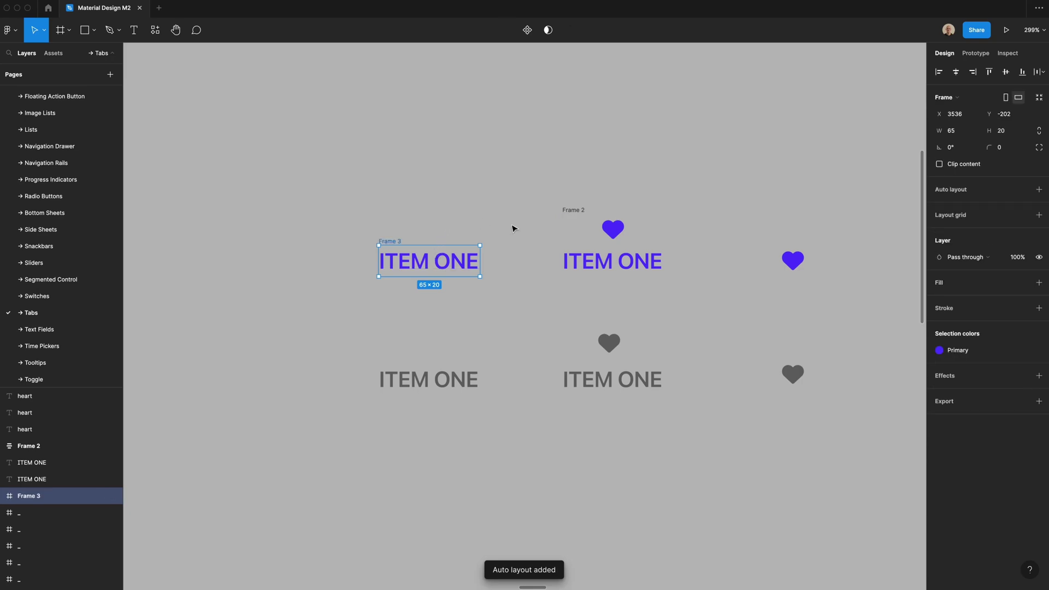
left_click(794, 254)
key("ctrl+alt+g")
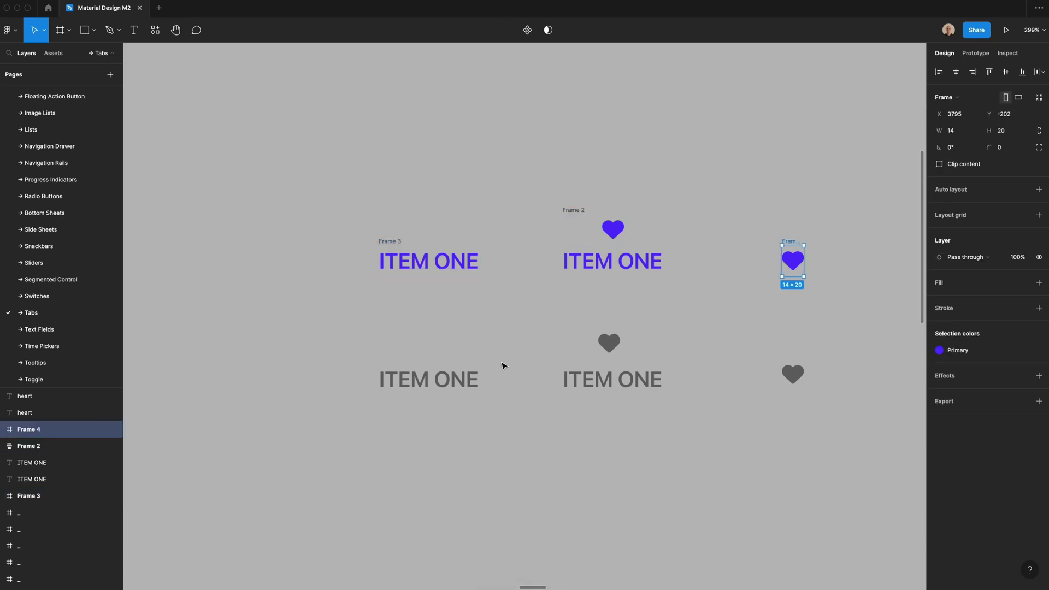
Frame the grey label and grey heart-and-label stack, and make both stacks plain frames.
left_click(471, 381)
key("ctrl+alt+g")
left_click_drag(549, 320, 620, 377)
key("shift+a")
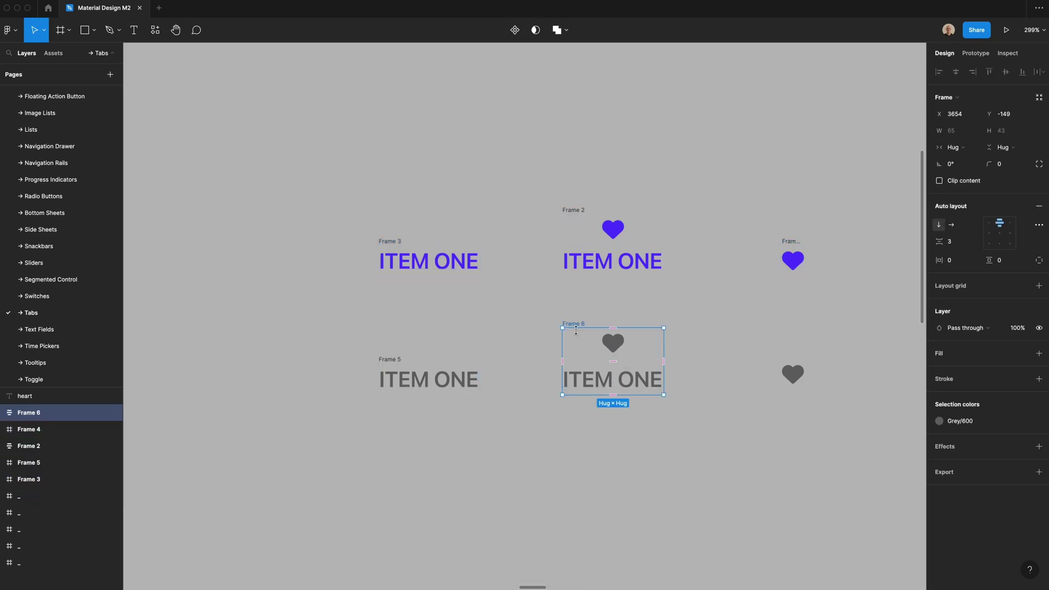
key("ctrl+alt+g")
left_click(579, 208)
key("ctrl+alt+g")
left_click(793, 375)
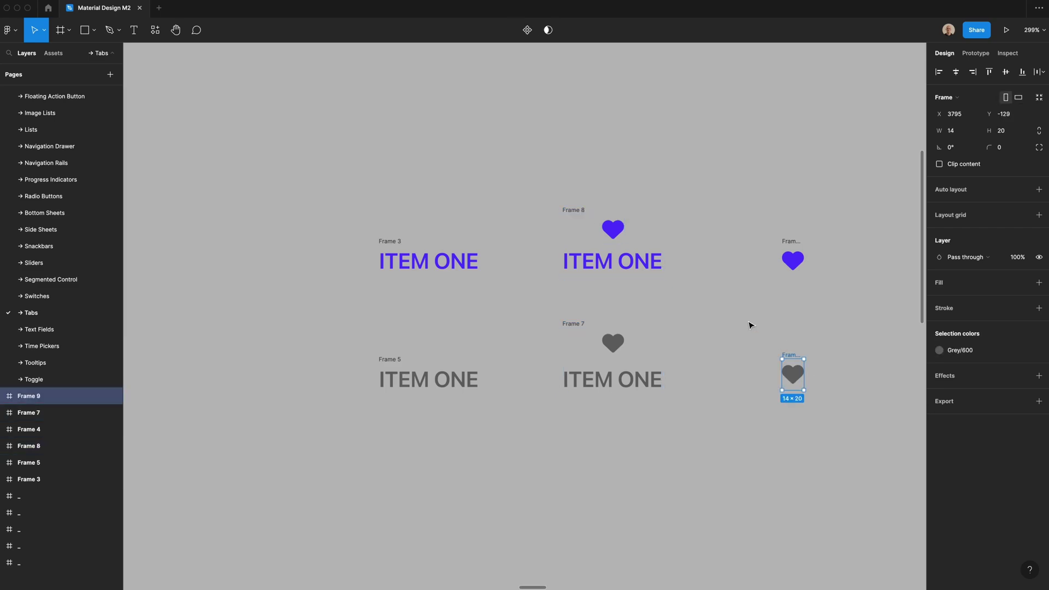
Frame the last grey heart and size both icon-only frames 90 wide by 48 high.
key("ctrl+alt+g")
left_click(793, 260, "shift")
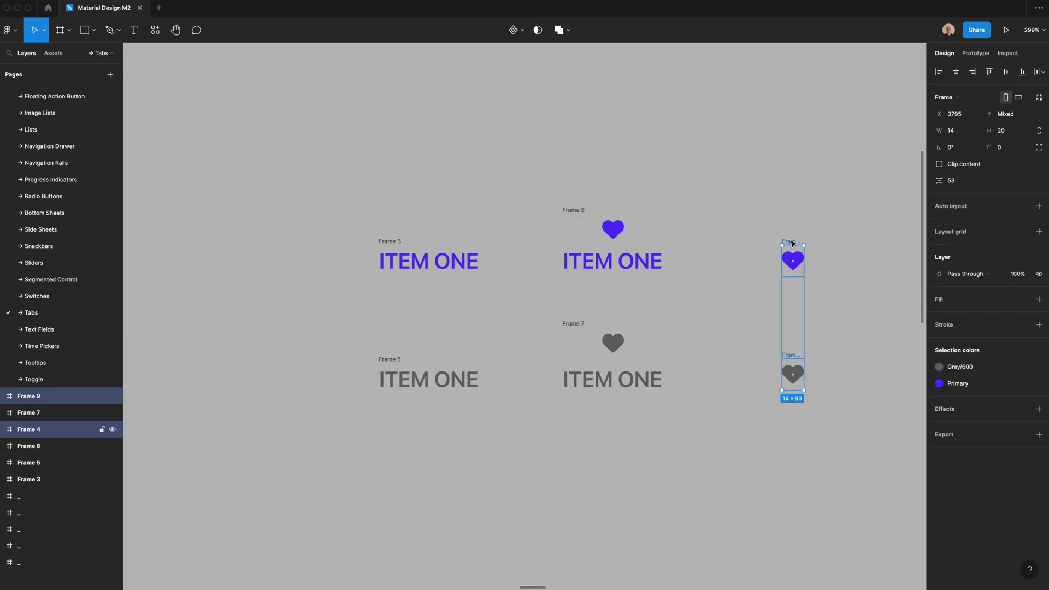
left_click(955, 134)
type("90")
key("Return")
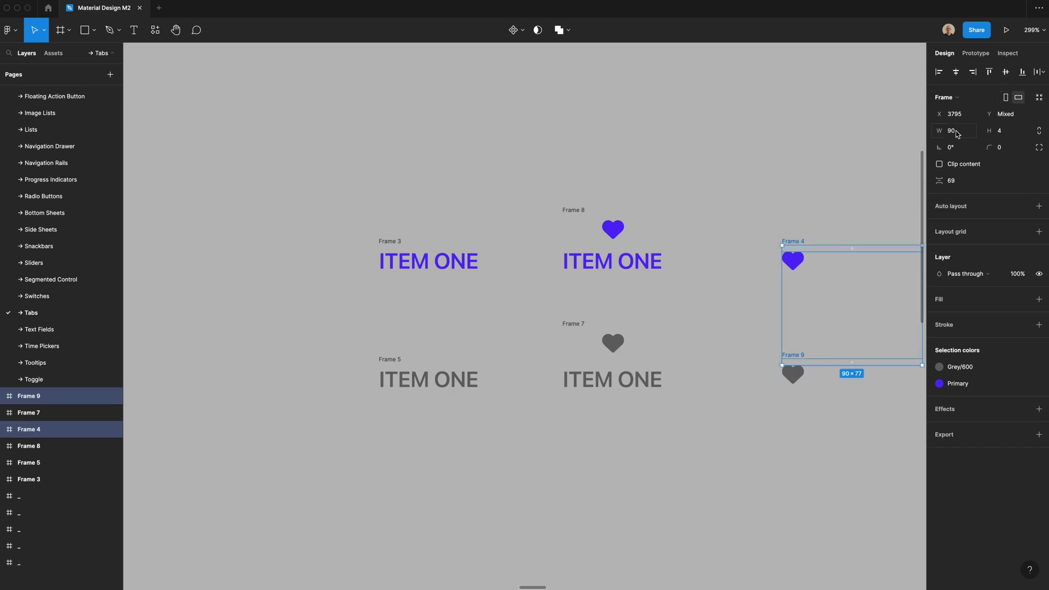
left_click(1009, 133)
type("48")
key("Return")
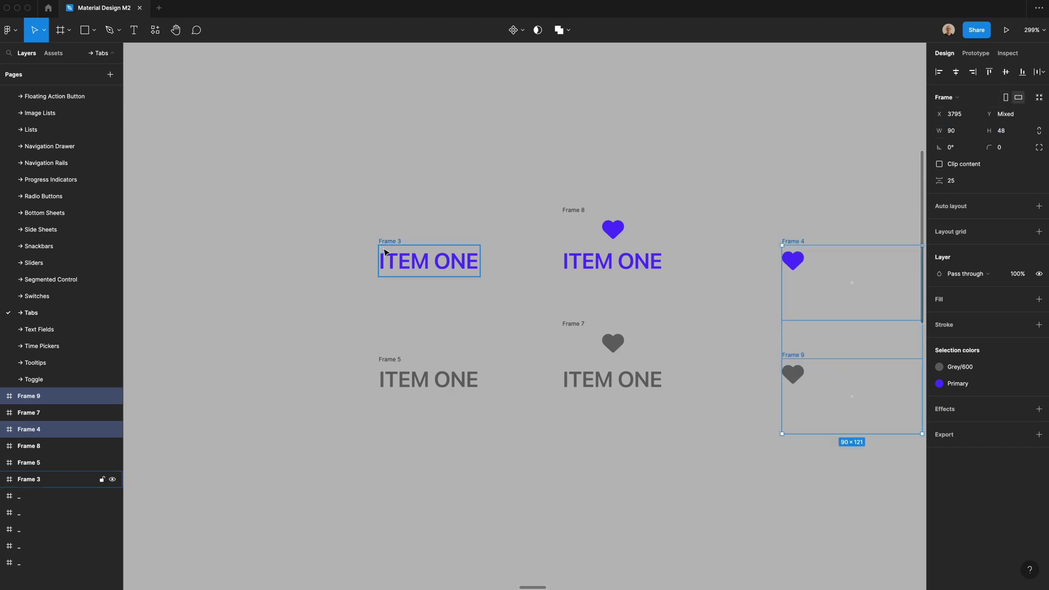
Resize both text-only frames to 90 × 48, undoing the stretched result.
left_click(385, 252)
left_click(395, 359, "shift")
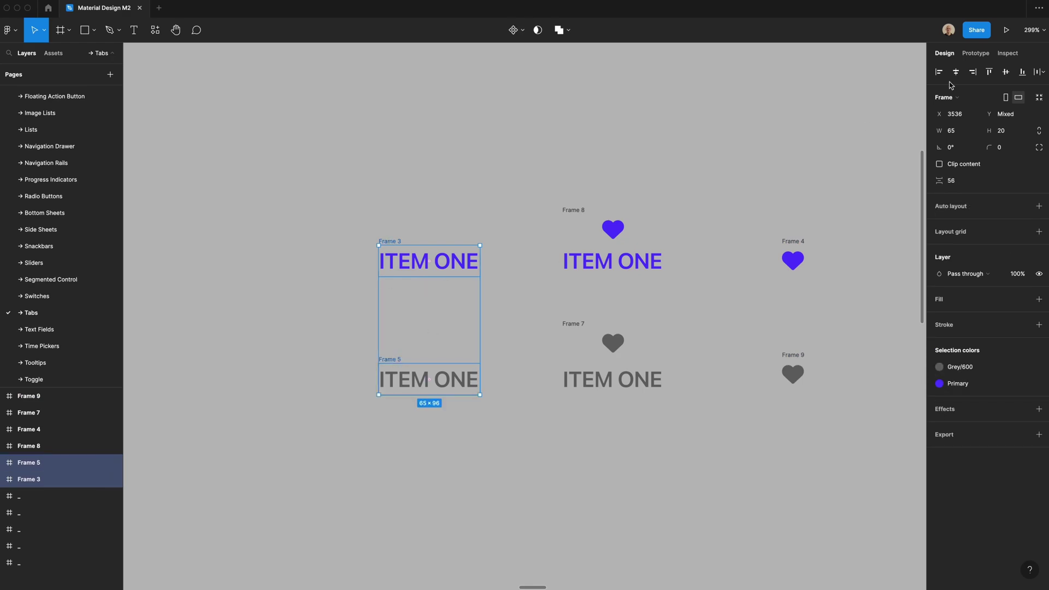
left_click(950, 130)
type("90")
key("Tab")
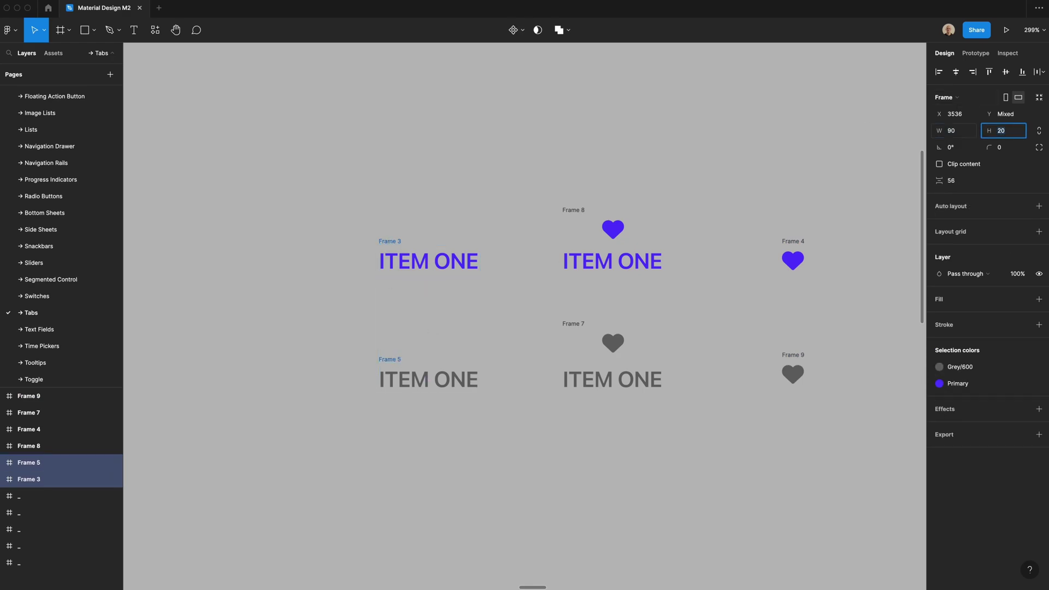
type("48")
key("Return")
key("super+z")
key("super+z")
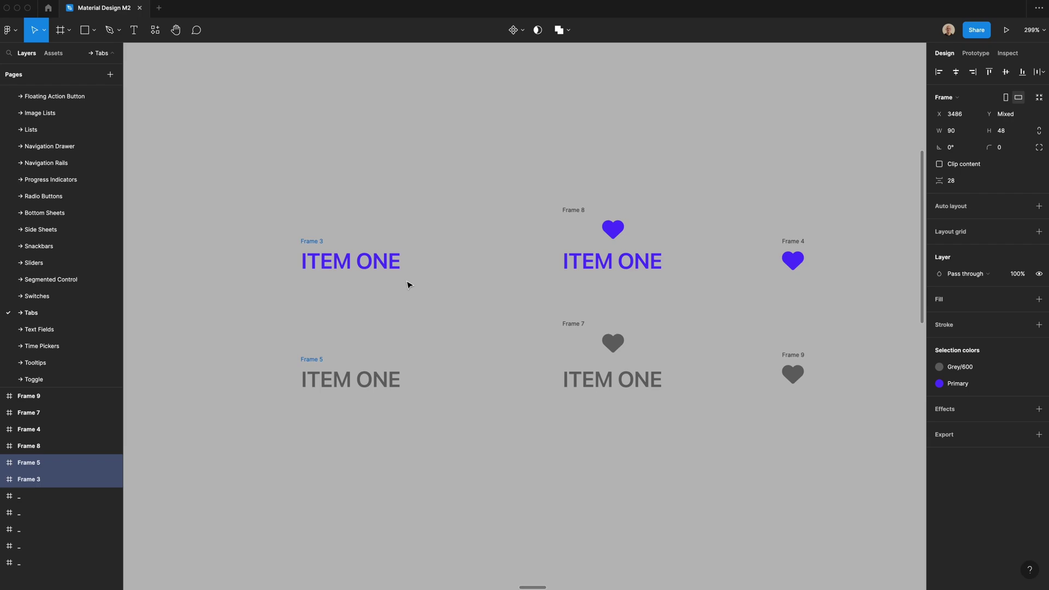
left_click(417, 196)
Centre the active frame's ITEM ONE text and pin it to the frame's vertical centre.
left_click(365, 267)
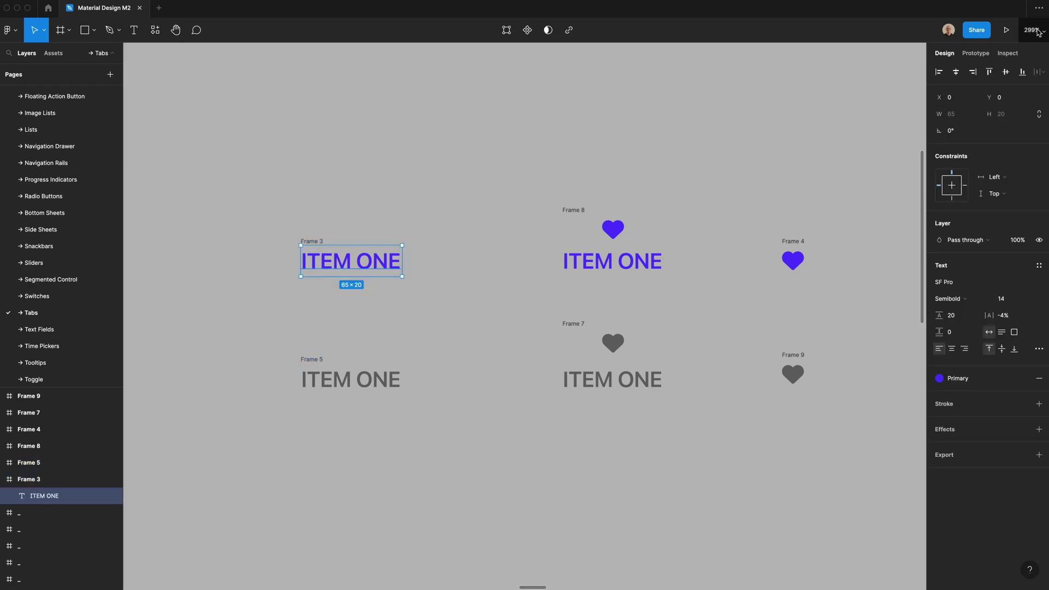
left_click(955, 72)
left_click(1005, 72)
left_click(999, 194)
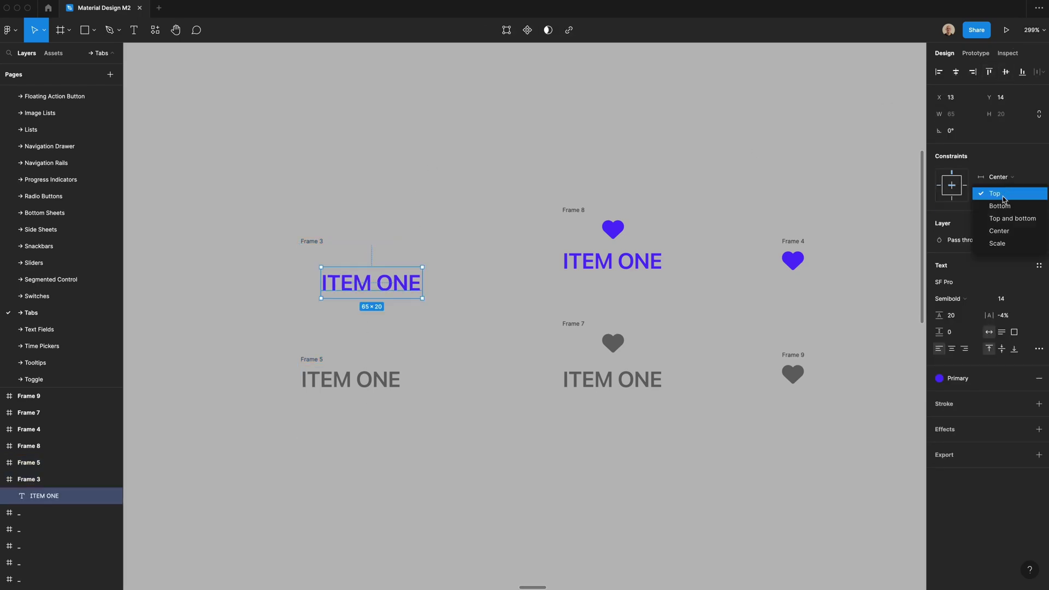
left_click(1005, 236)
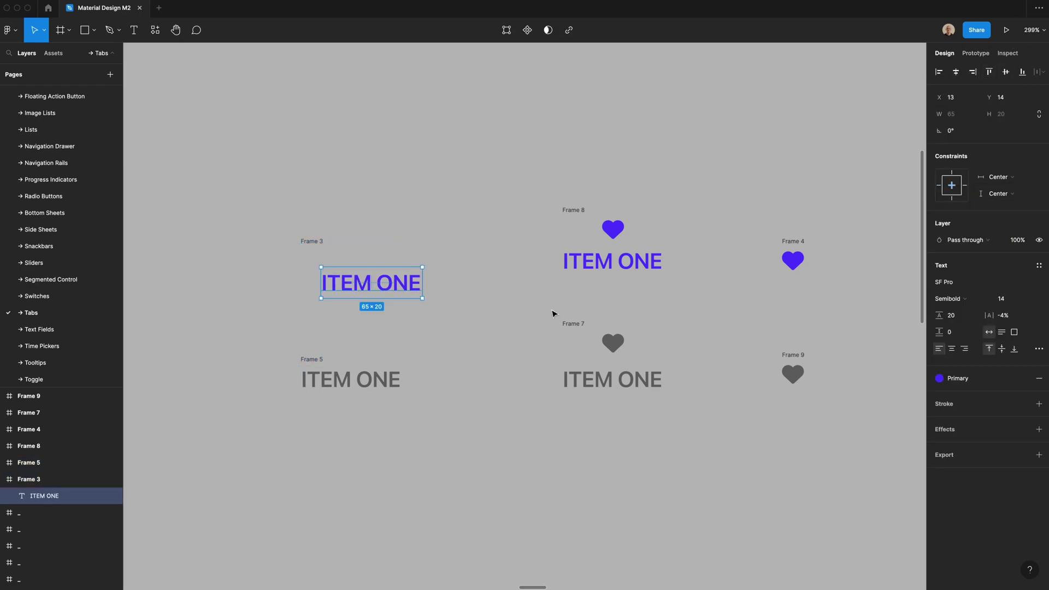
left_click(332, 376)
Rename the grey text-only frame 'inactive'.
left_click(1002, 176)
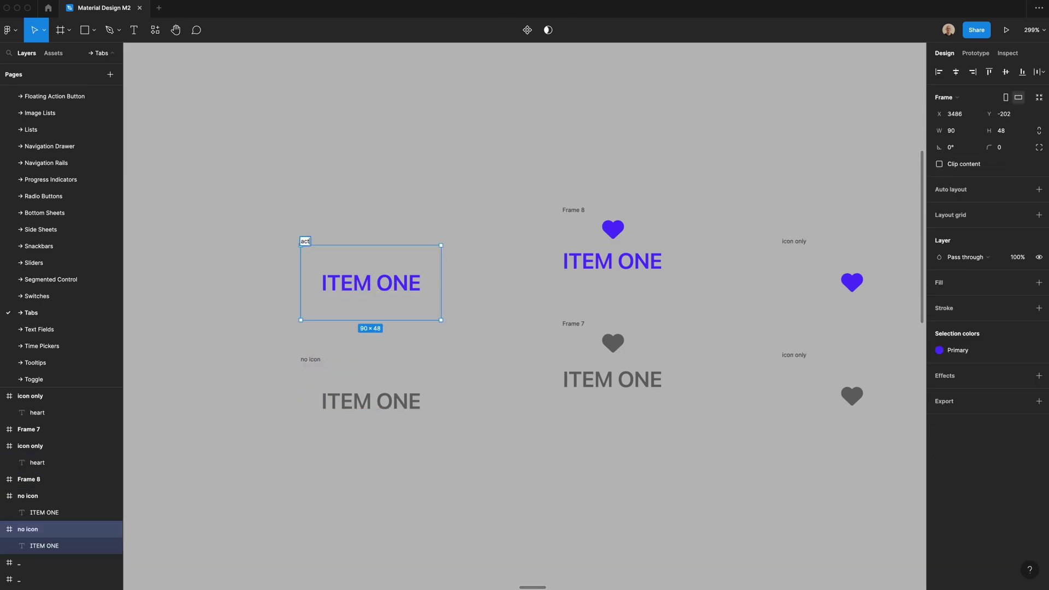
type("ive")
double_click(302, 358)
type("inactive")
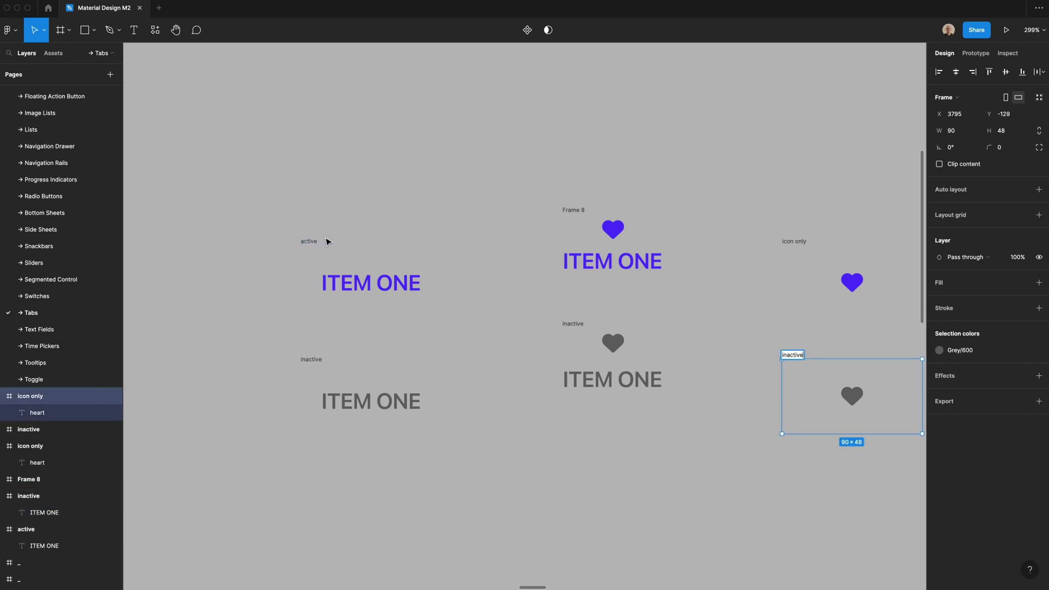
left_click(311, 240)
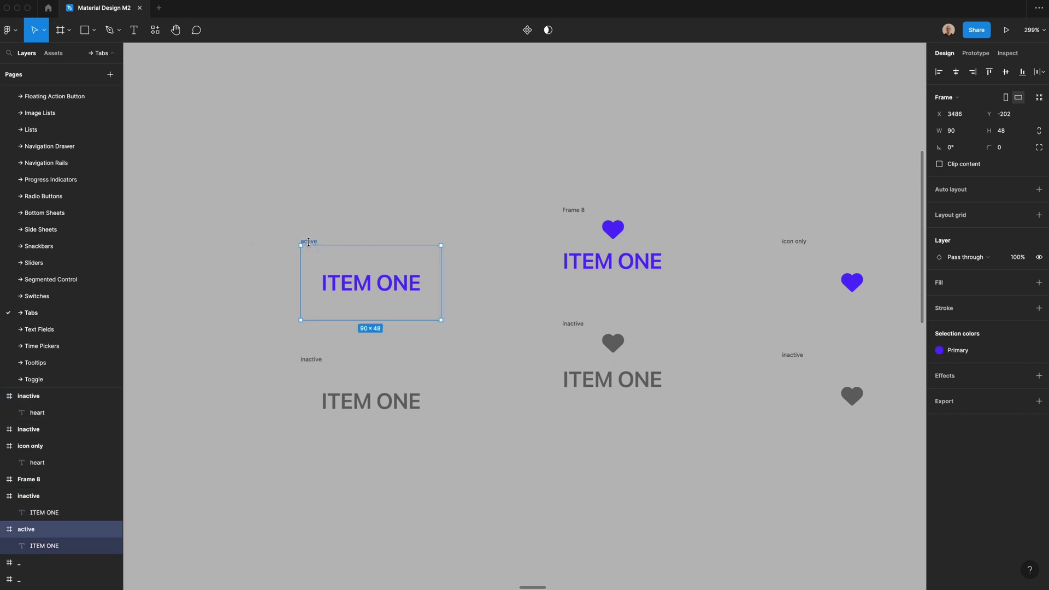
Rename the middle and right purple frames 'active'.
double_click(573, 210)
type("active")
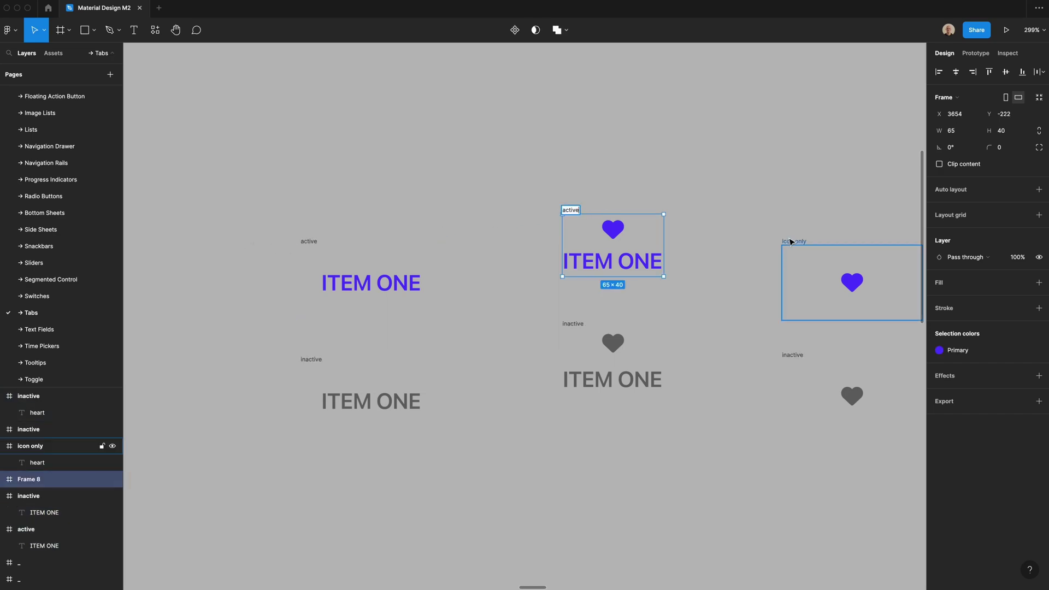
double_click(793, 241)
type("active")
left_click(652, 191)
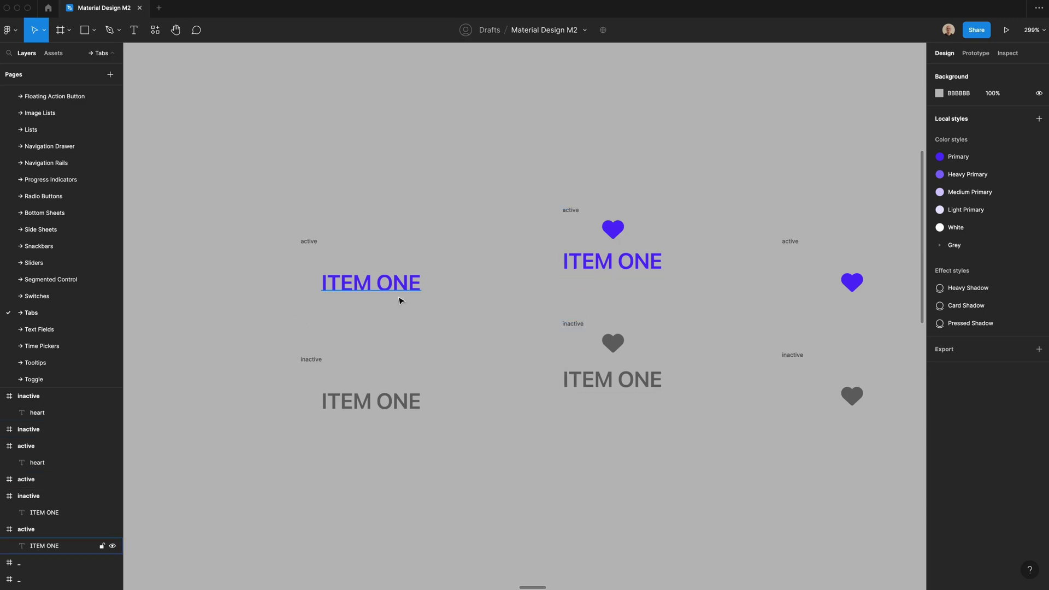
Widen both middle frames to 90 and centre the purple heart-and-label stack with Center constraints.
left_click(568, 210)
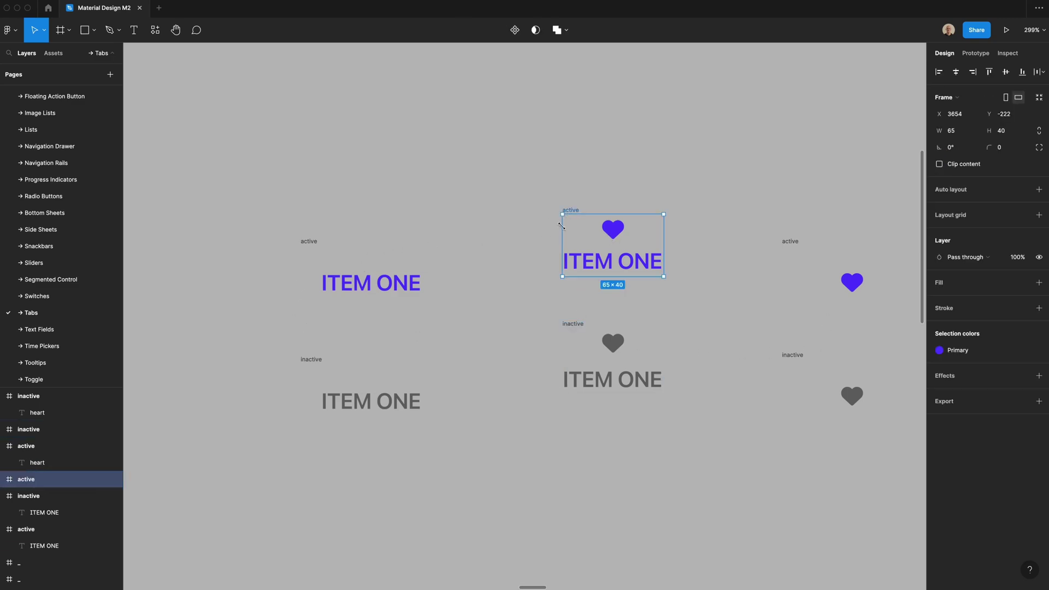
left_click(572, 324, "shift")
left_click(950, 132)
type("9")
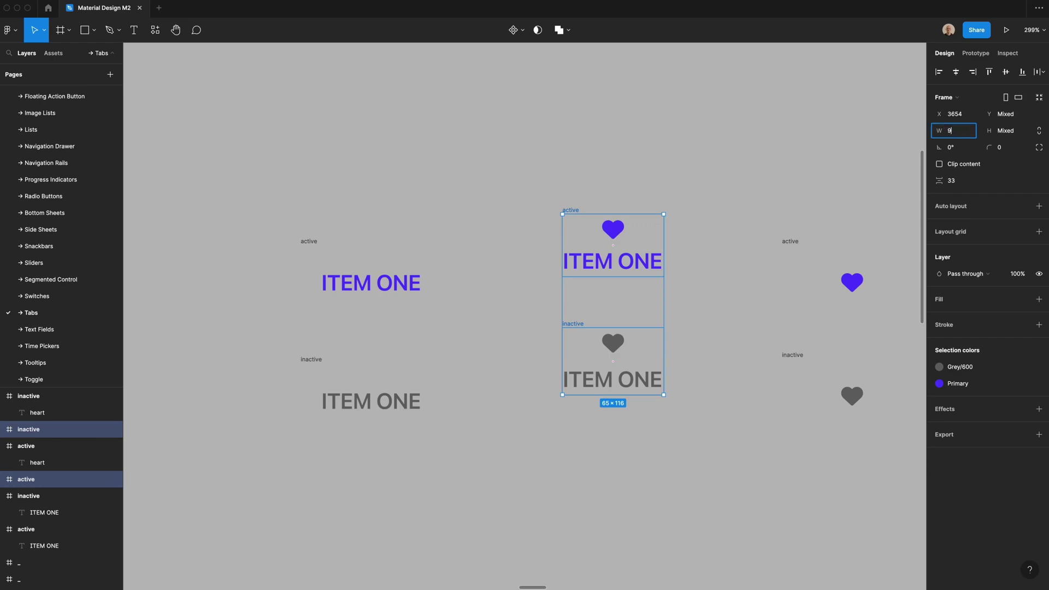
type("0")
key("Return")
key("shift+a")
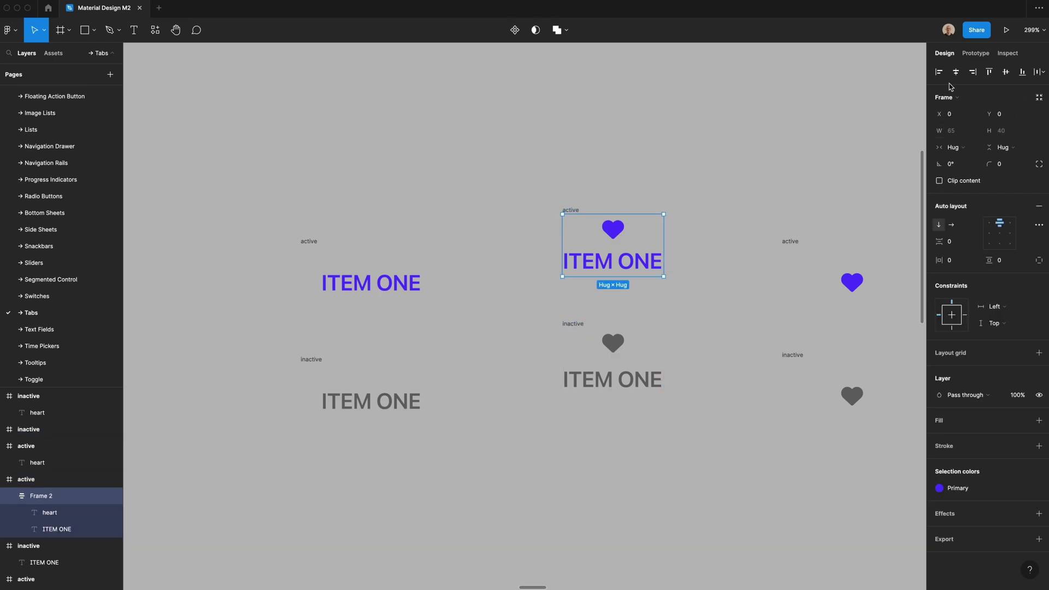
key("alt+h")
left_click(994, 307)
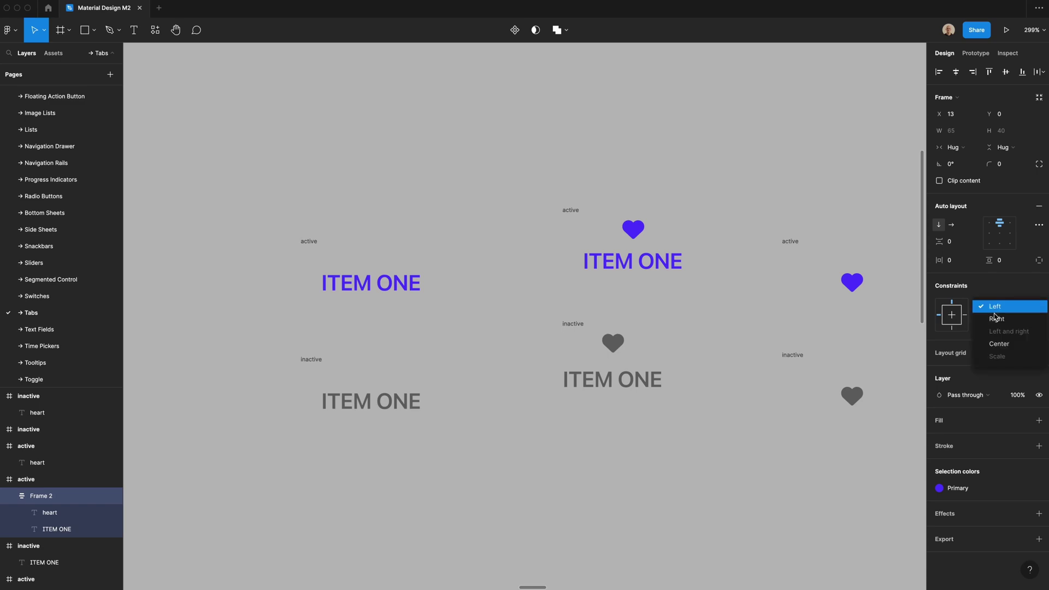
left_click(999, 344)
left_click(998, 324)
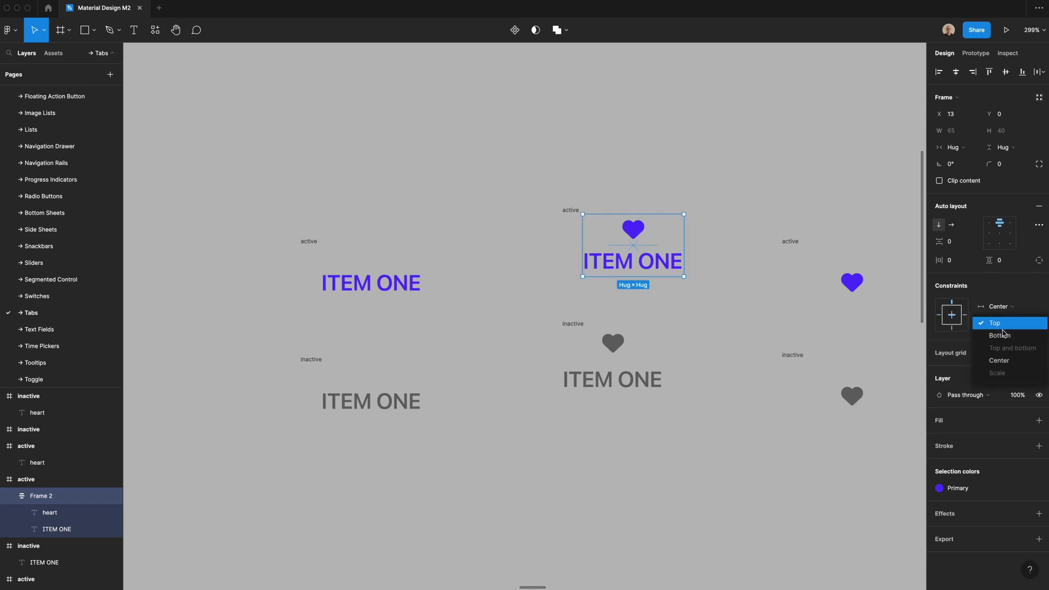
left_click(998, 360)
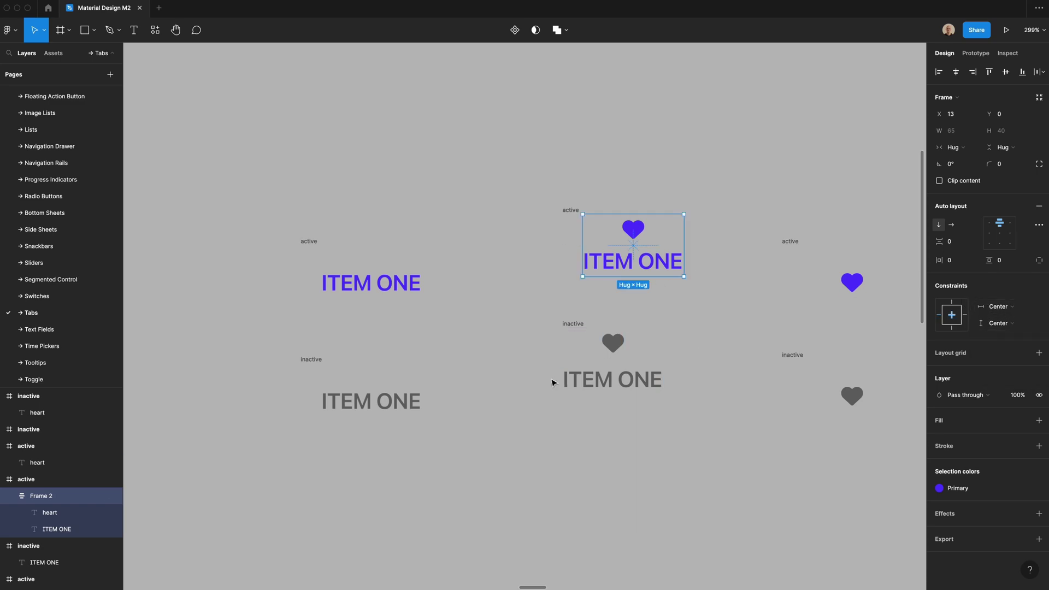
Wrap the grey heart and label in auto layout, centred with Center constraints on both axes.
left_click_drag(552, 380, 628, 345)
key("shift+a")
left_click(955, 72)
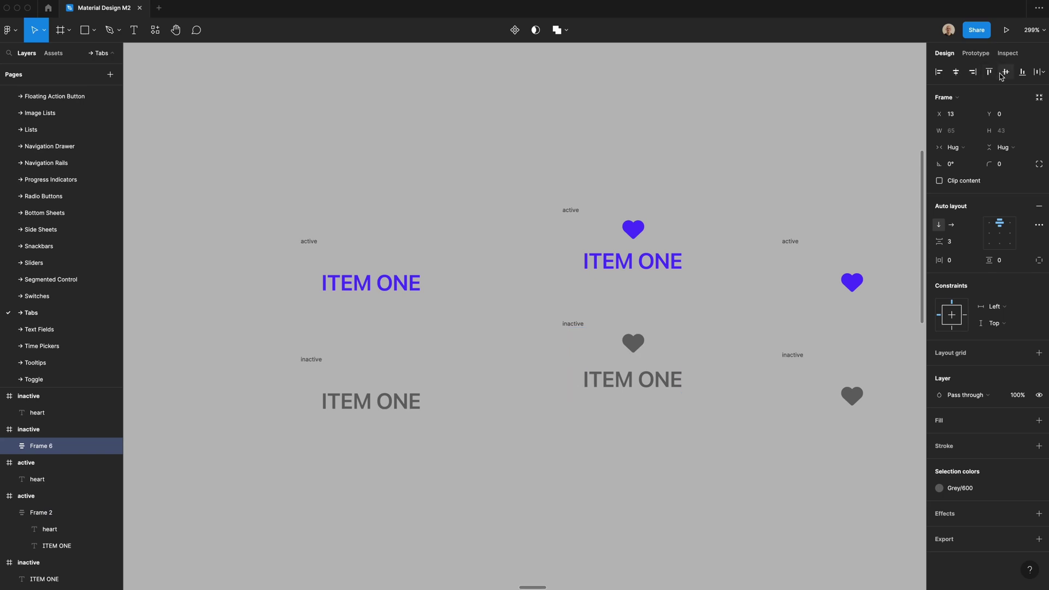
left_click(998, 308)
left_click(998, 343)
left_click(997, 323)
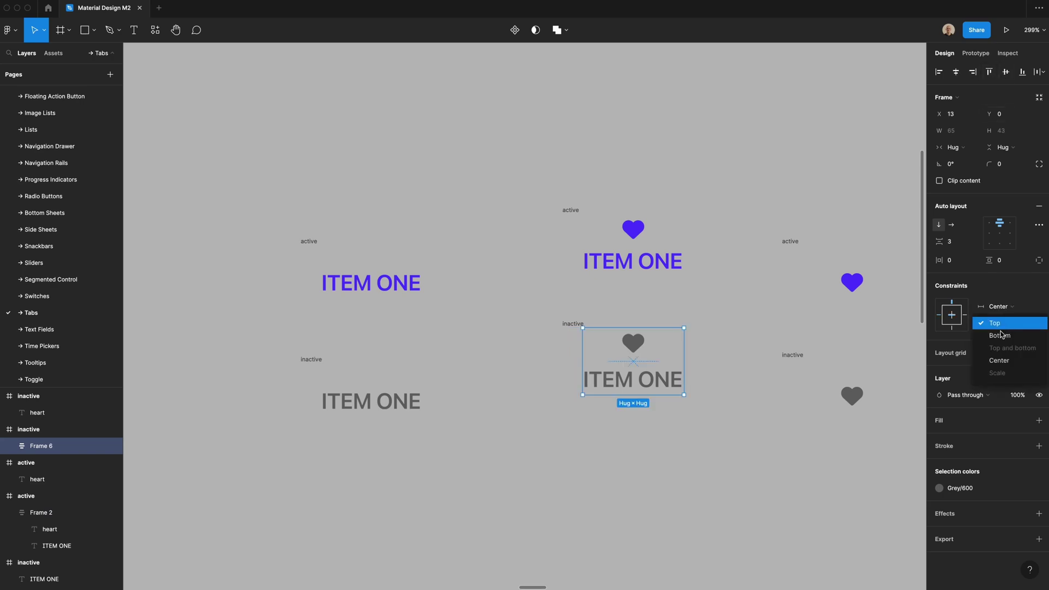
left_click(1001, 360)
left_click(568, 316)
Set both middle tab frames to height 72 and move them into line with their rows.
left_click(571, 324)
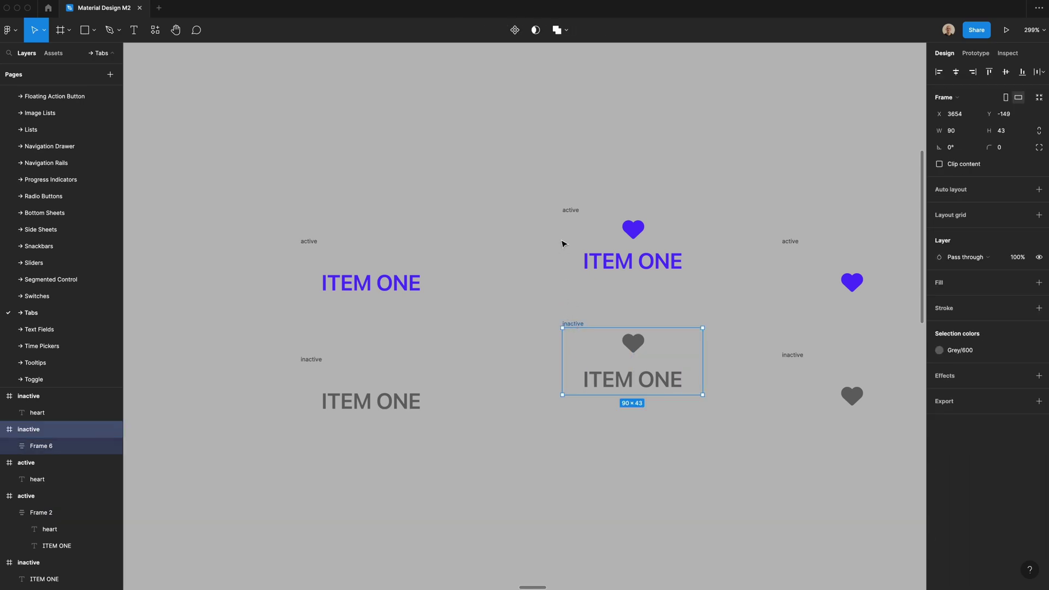
left_click(569, 209, "shift")
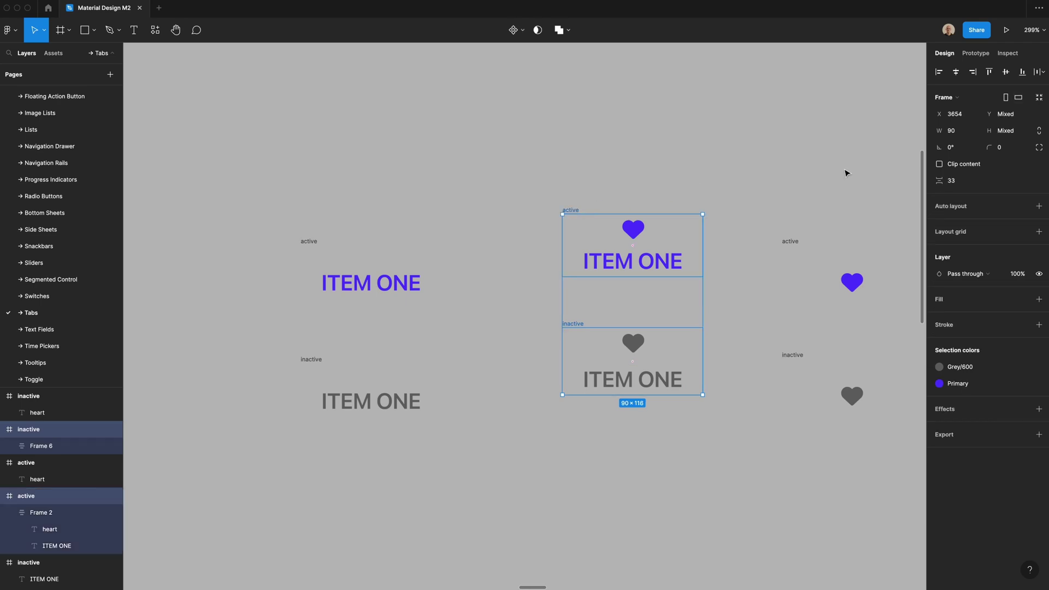
left_click(1005, 132)
type("72")
key("Return")
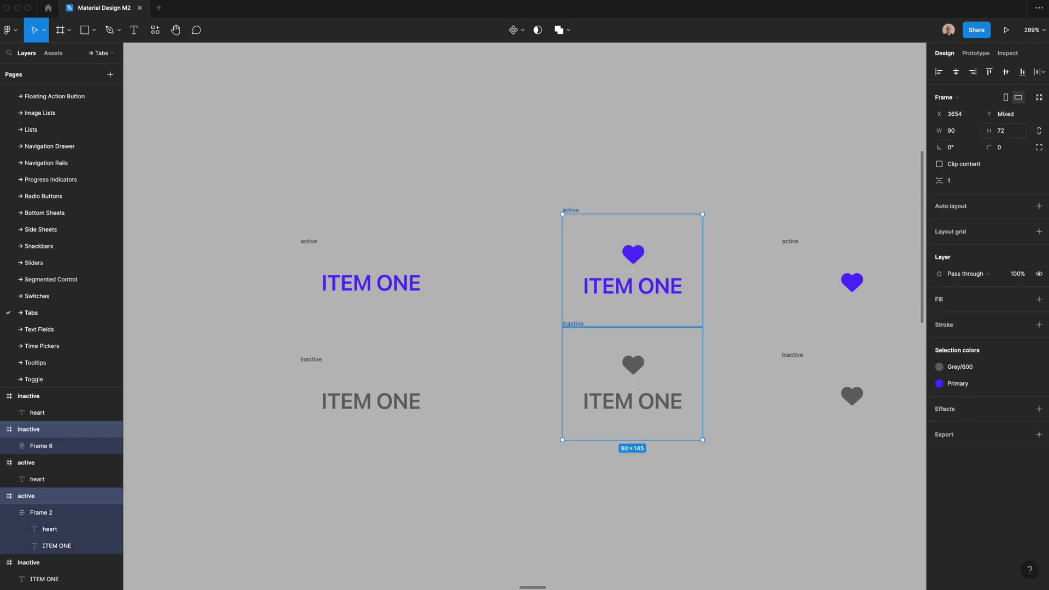
left_click(571, 228)
left_click_drag(568, 211, 542, 199)
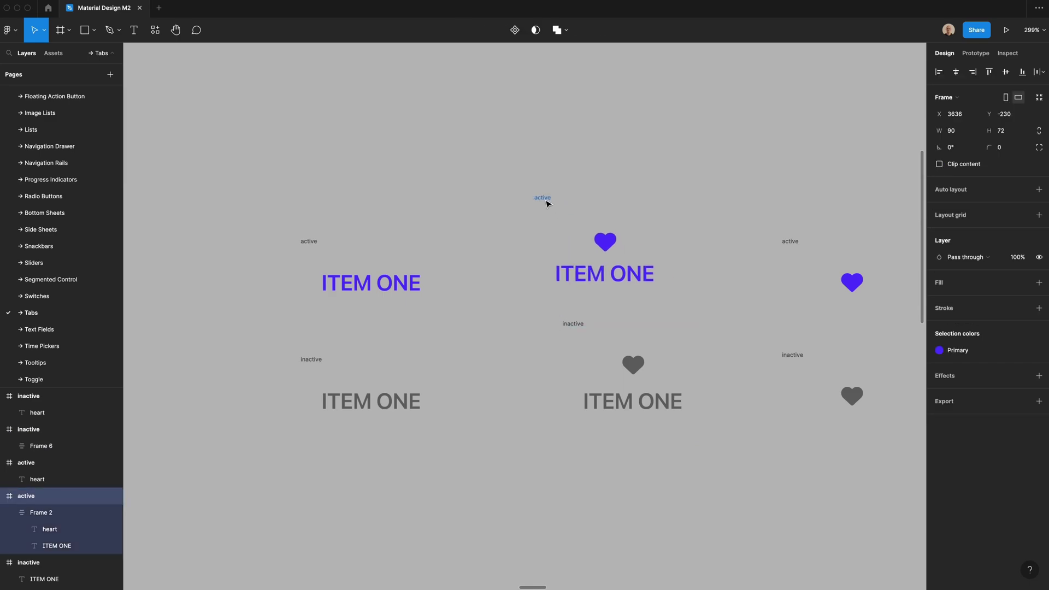
left_click_drag(574, 329, 547, 331)
left_click(276, 227)
Top-align the three active tab frames and distribute them horizontally with a set gap.
left_click(308, 241)
left_click(542, 197, "shift")
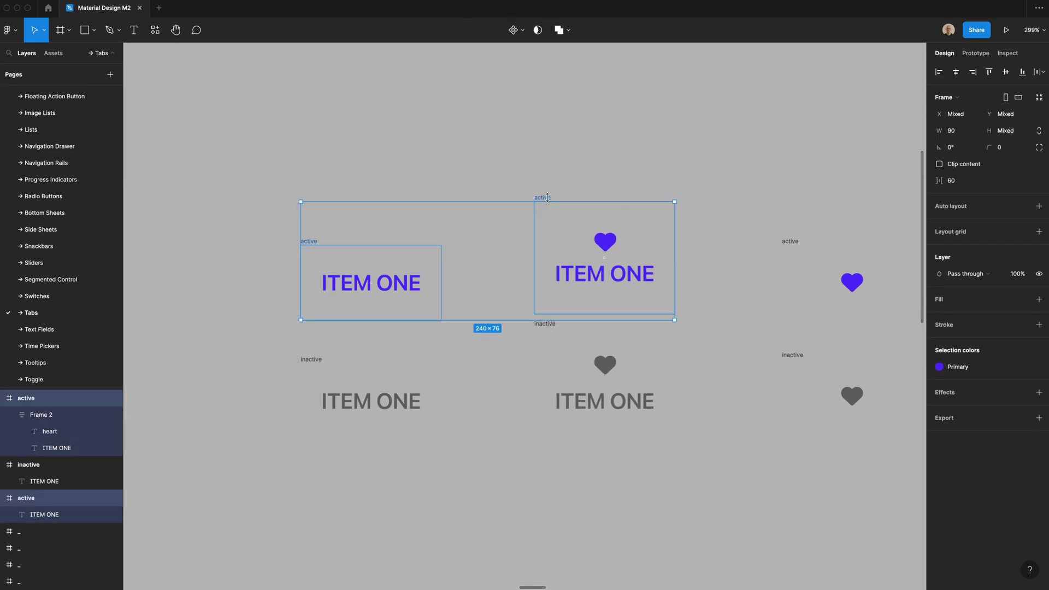
left_click(797, 245, "shift")
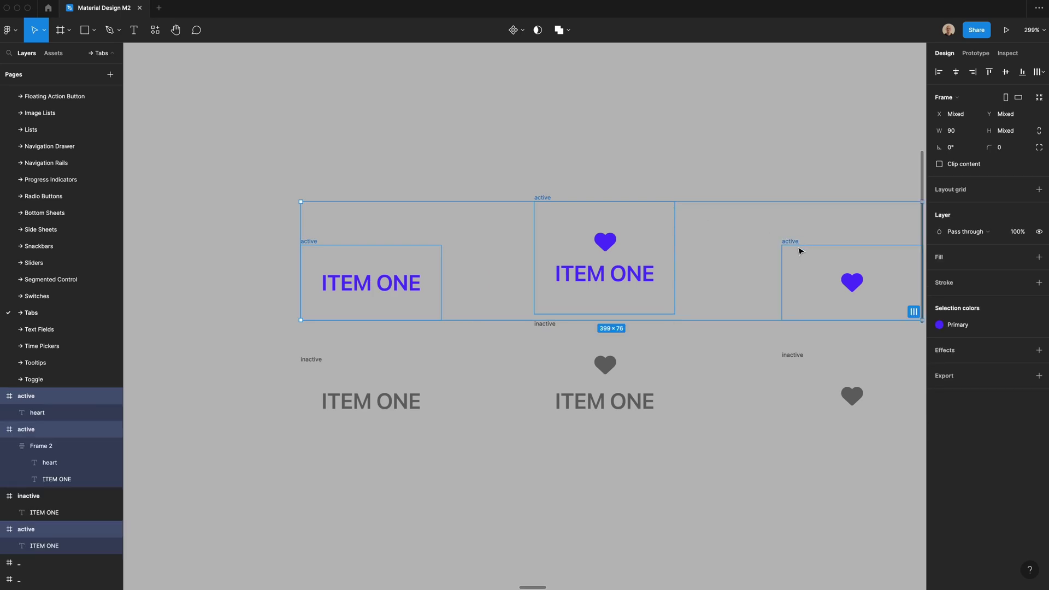
left_click(989, 72)
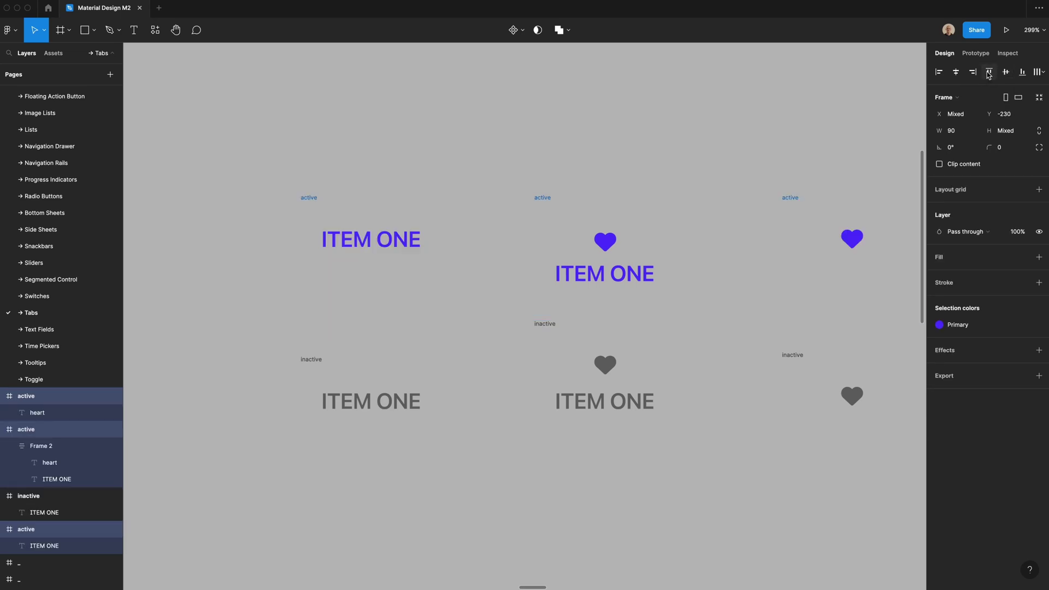
left_click(1041, 71)
left_click(966, 118)
left_click(953, 181)
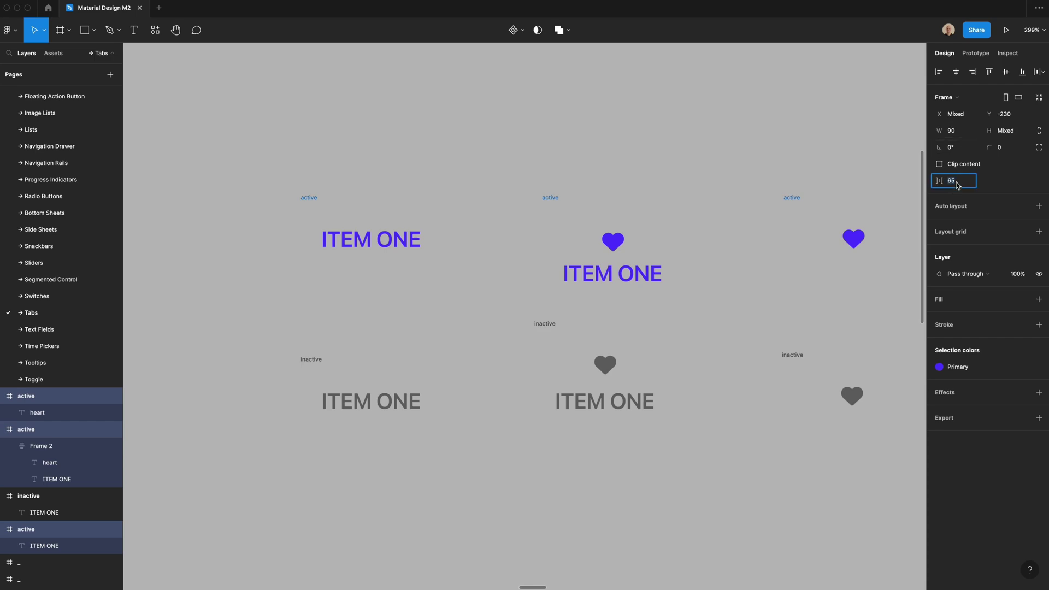
type("4")
key("Return")
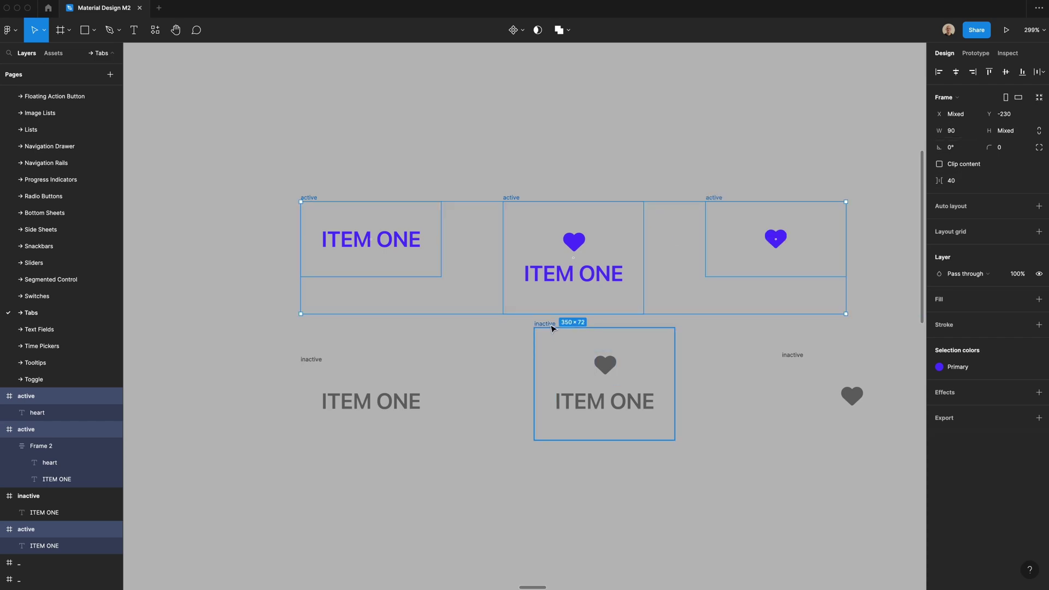
Top-align the three inactive tab frames and space them 40 apart.
left_click(555, 333)
left_click(782, 356, "shift")
left_click(301, 359, "shift")
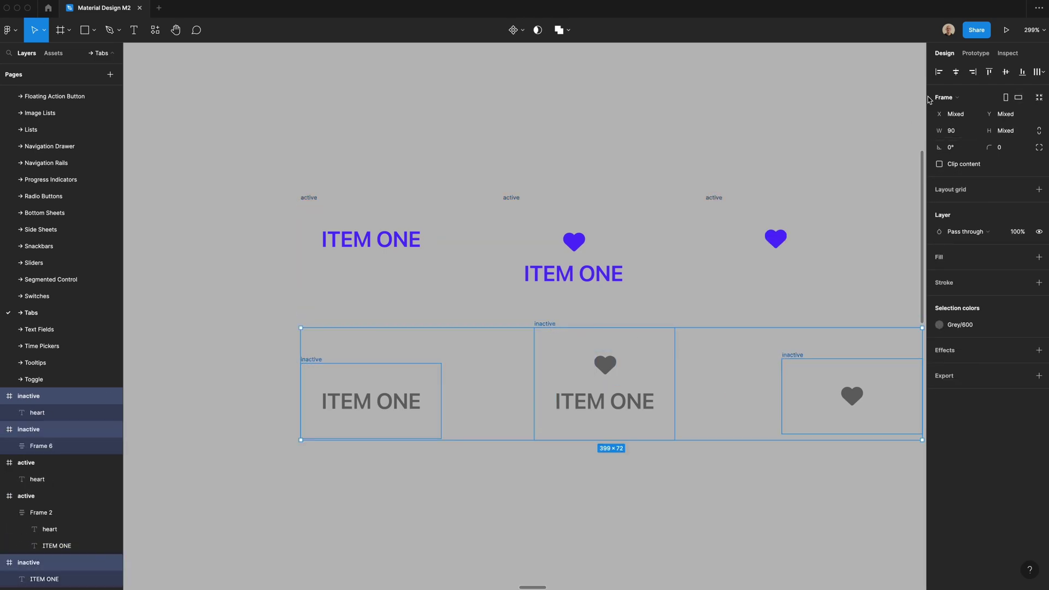
left_click(988, 71)
left_click(1039, 71)
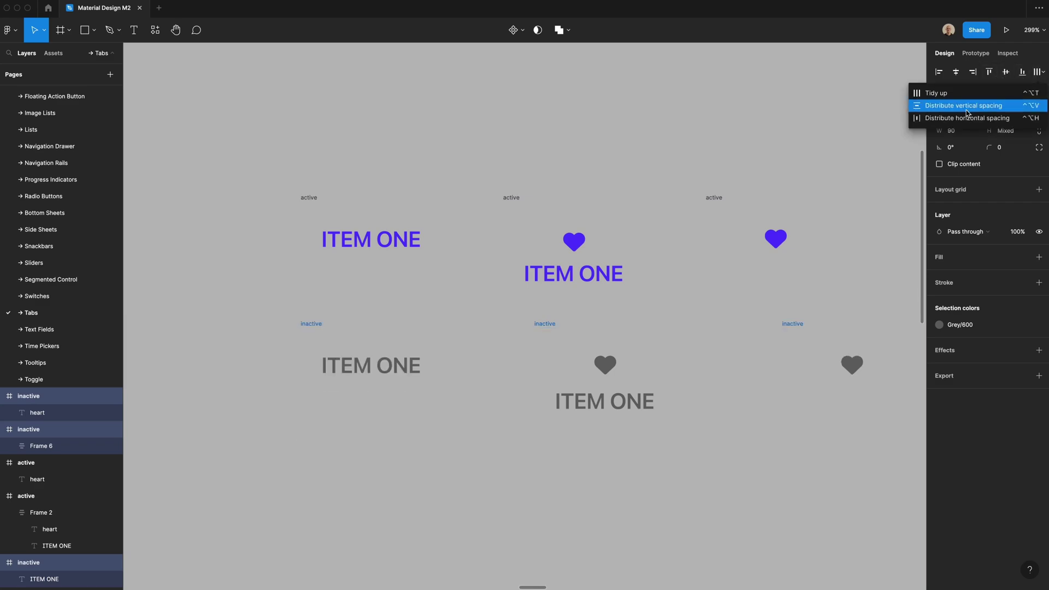
left_click(965, 118)
left_click(951, 181)
type("40")
key("Return")
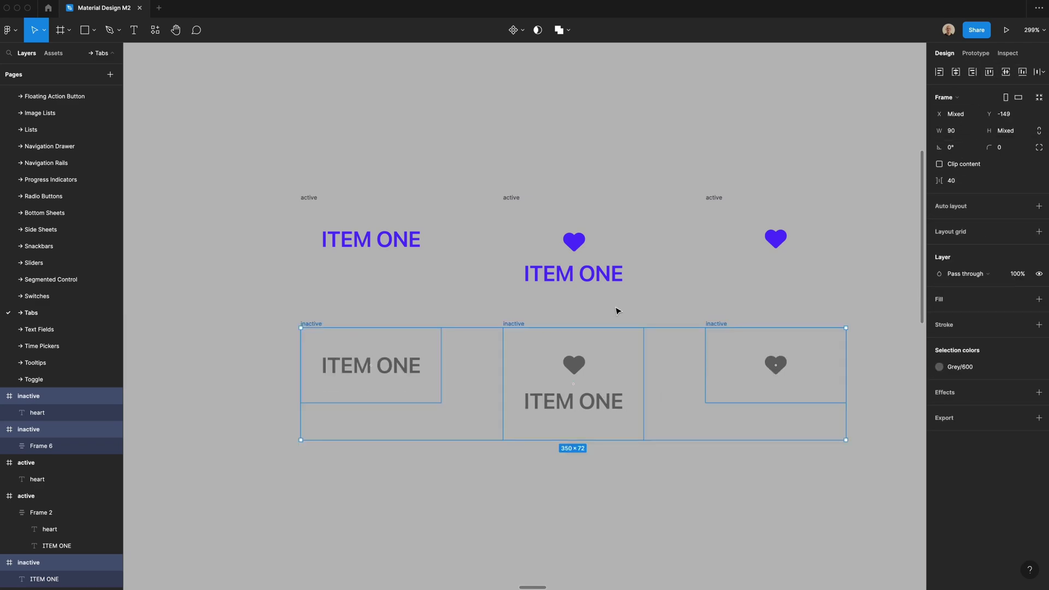
key("shift+Down")
key("shift+Down")
key("shift+Down")
left_click_drag(226, 148, 909, 571)
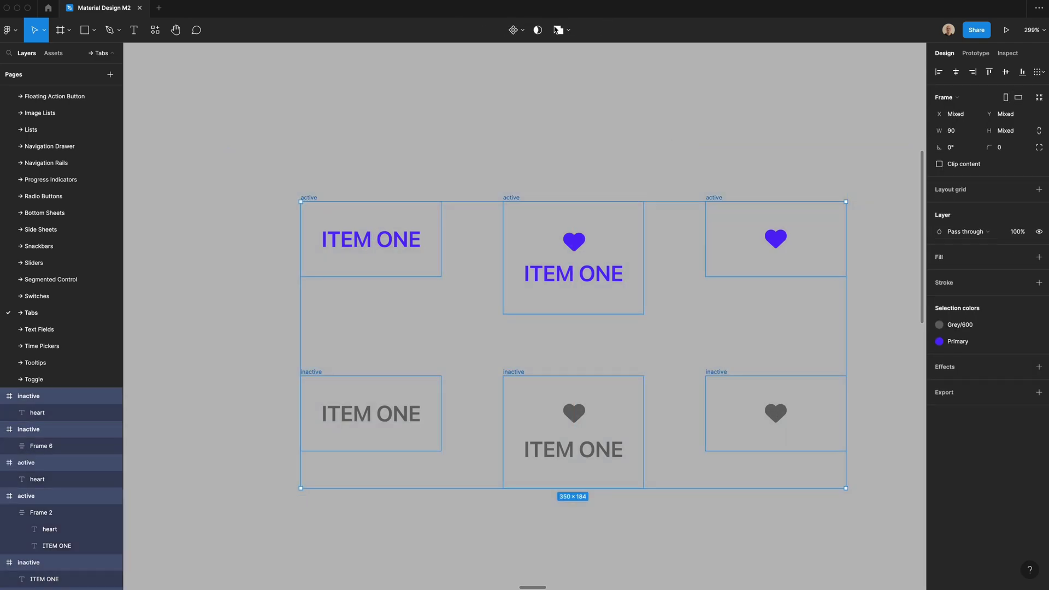
Combine the six tab frames into a component set and select its three active variants.
left_click(516, 30)
left_click(504, 80)
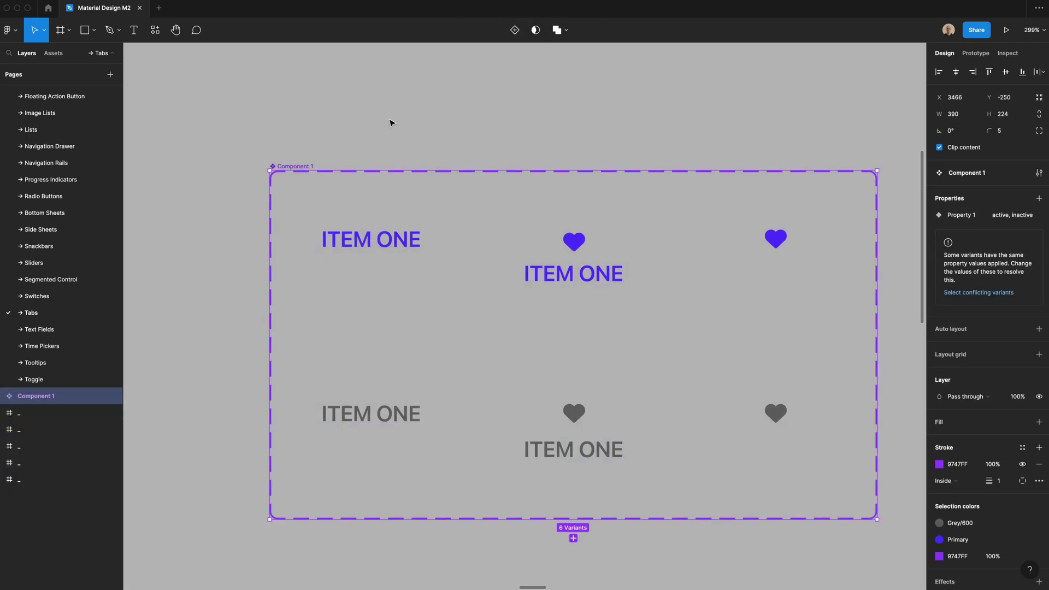
left_click(376, 256)
left_click(620, 277, "shift")
left_click(791, 247, "shift")
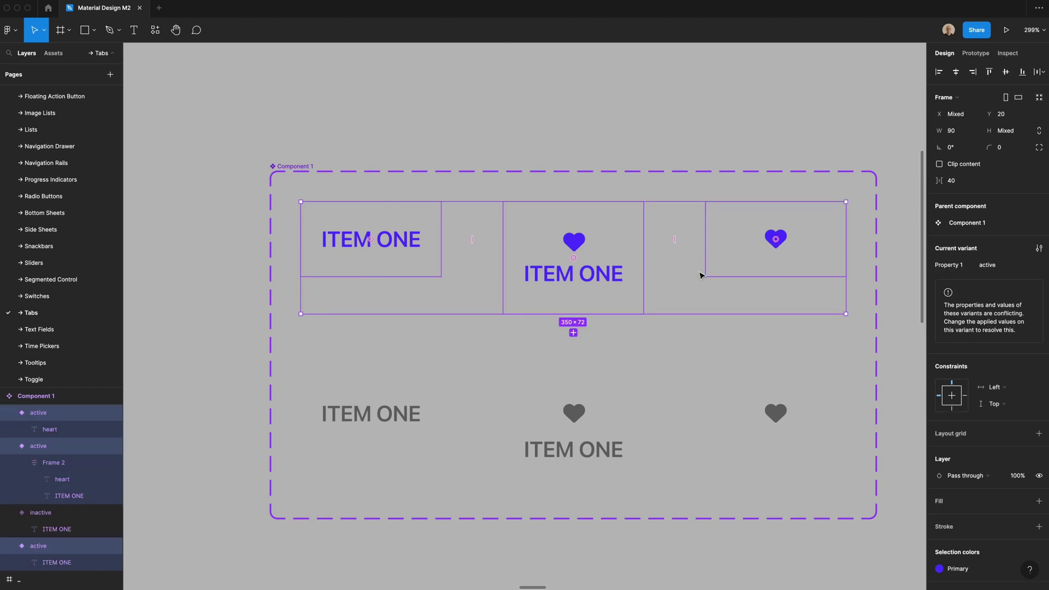
scroll(977, 352, "down", 3)
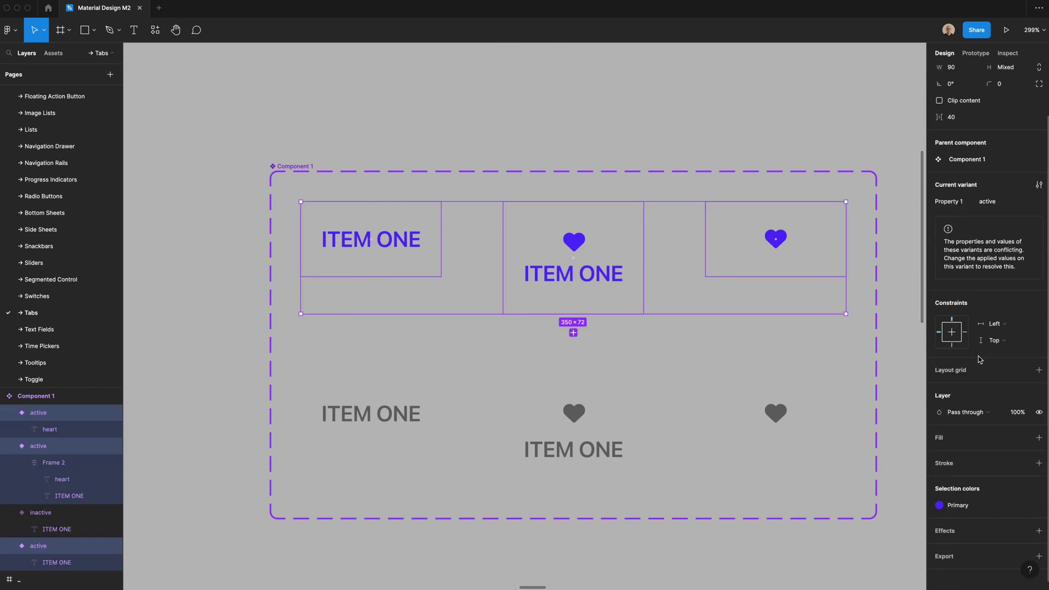
Give the active variants a Primary-coloured bottom-only stroke, then widen the text-only tab.
left_click(1038, 459)
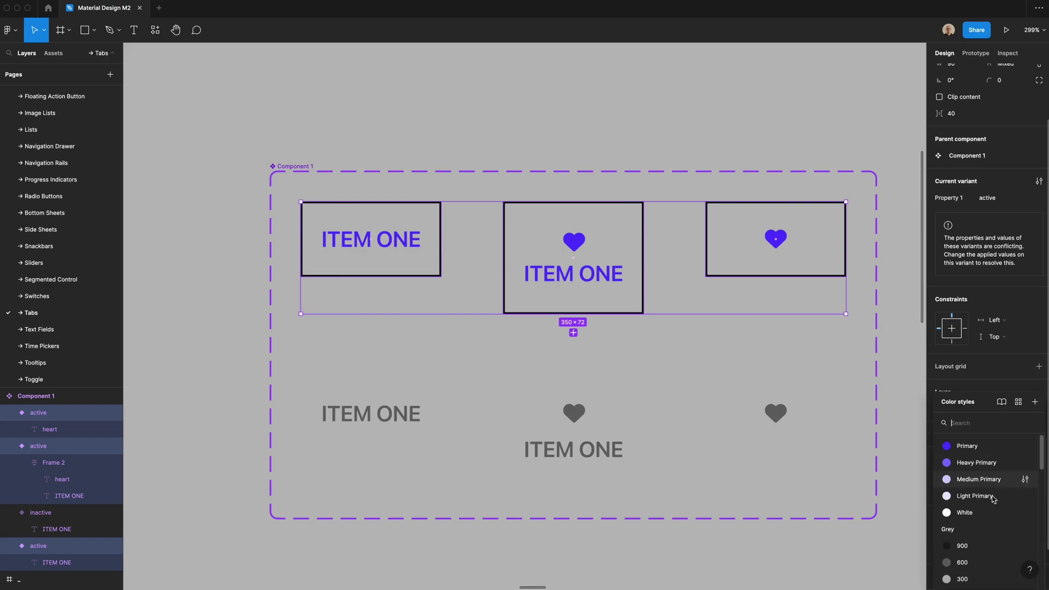
left_click(978, 446)
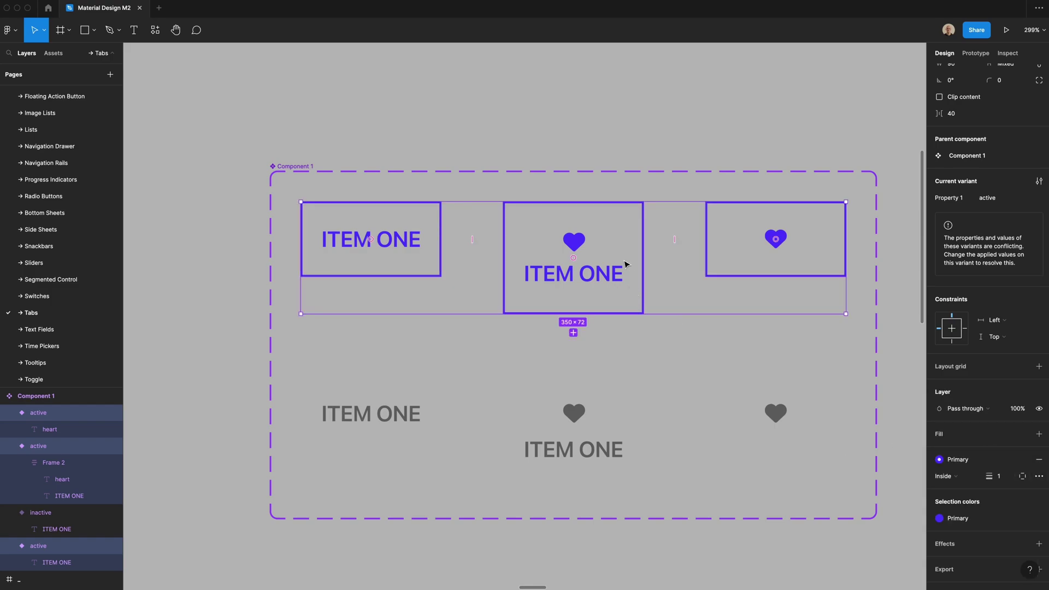
left_click(1022, 478)
left_click(1012, 529)
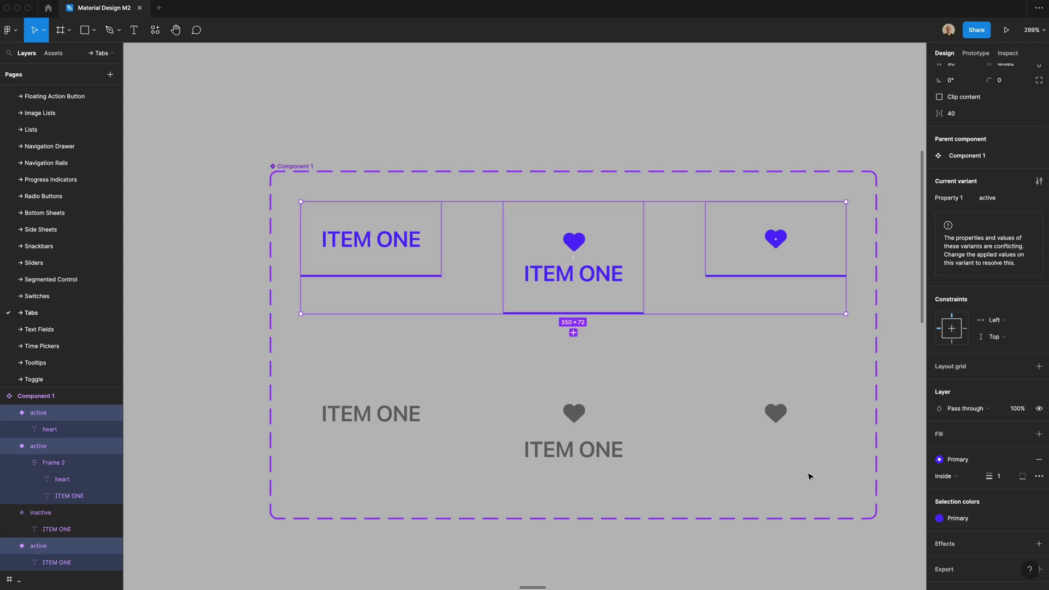
left_click(404, 266)
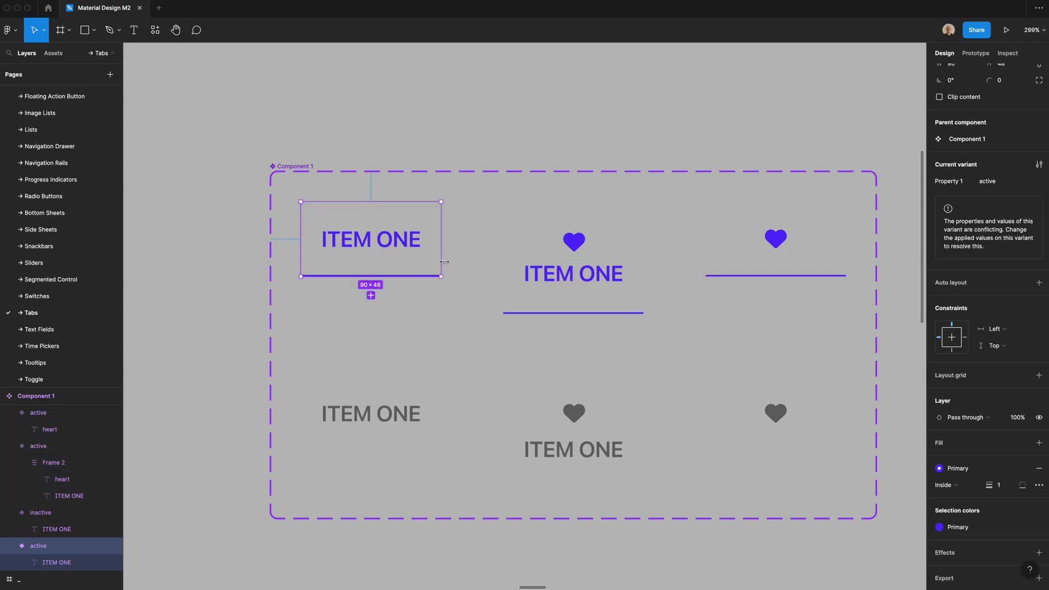
left_click_drag(444, 261, 517, 256)
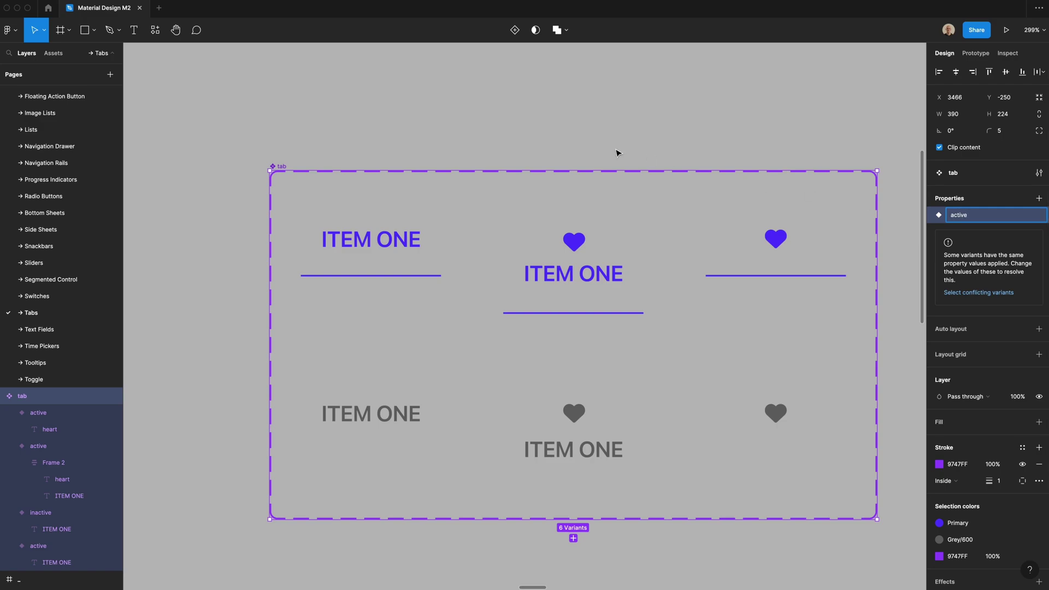
Set the active property to true on the top-row variants and false on the bottom row.
left_click_drag(356, 127, 739, 269)
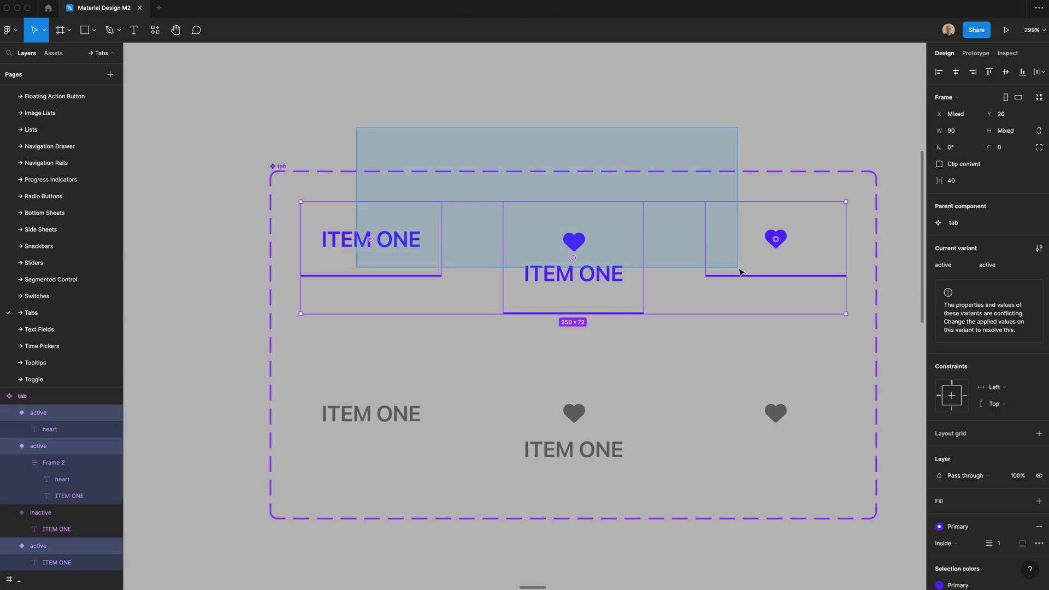
left_click(988, 265)
type("true")
left_click(237, 424)
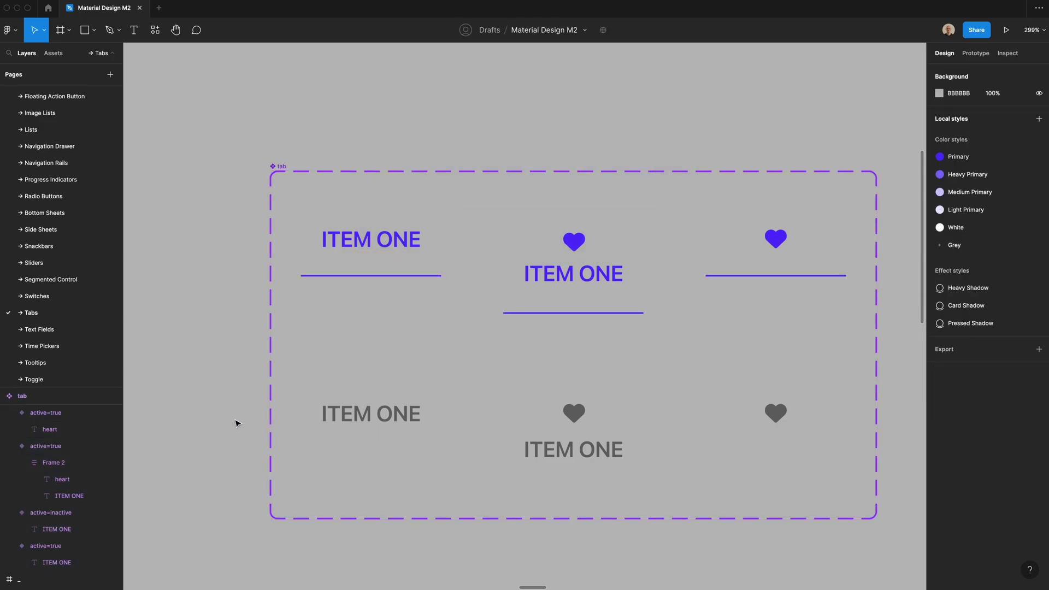
left_click_drag(213, 377, 820, 480)
left_click(987, 265)
type("false")
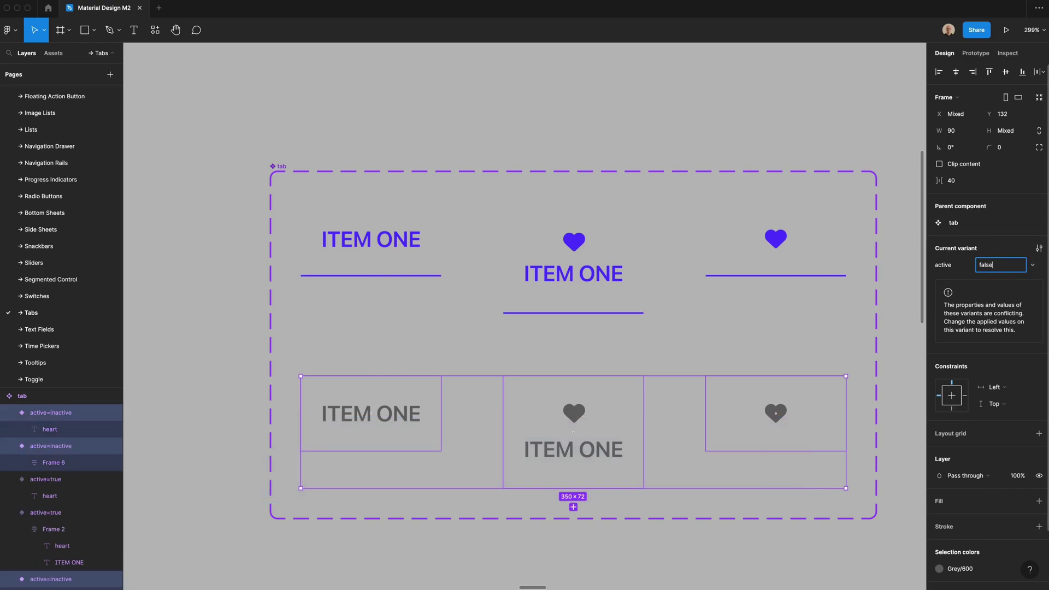
key("Return")
left_click(557, 60)
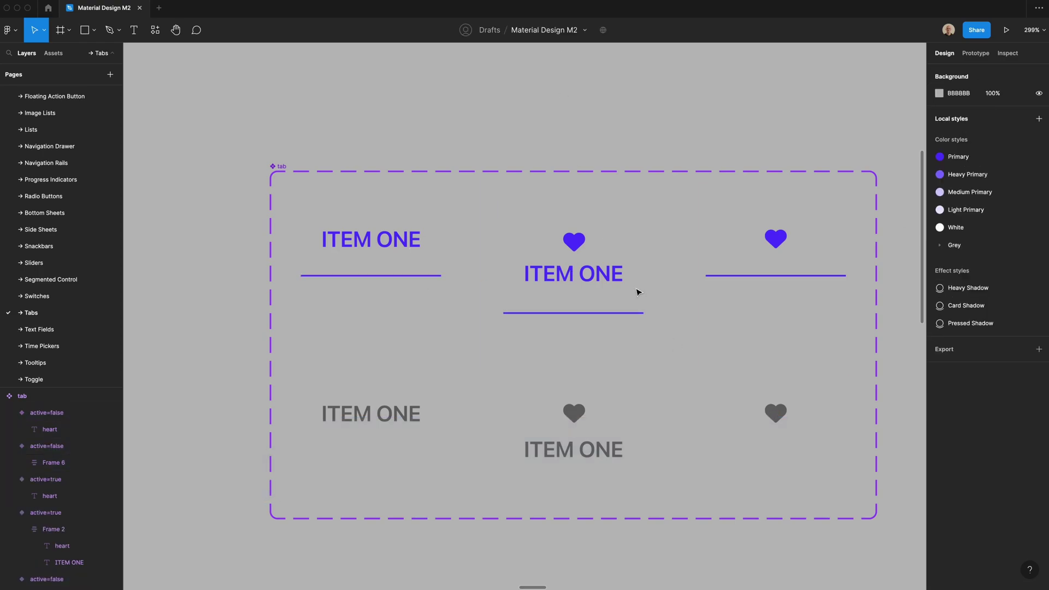
Add an 'icon' variant property with default true, then adjust it on the text-only variants.
left_click(280, 166)
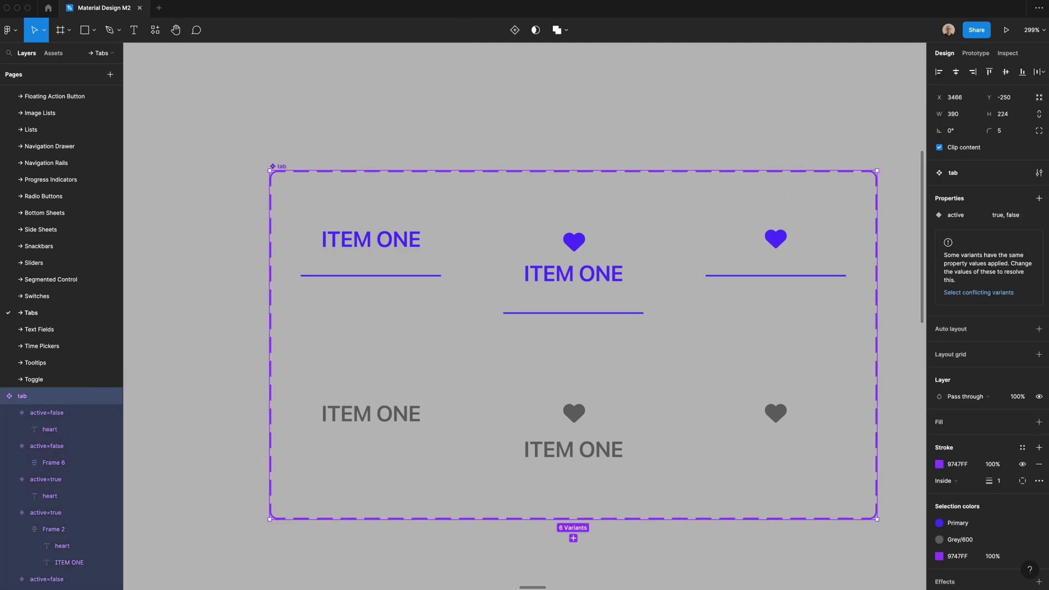
left_click(1037, 199)
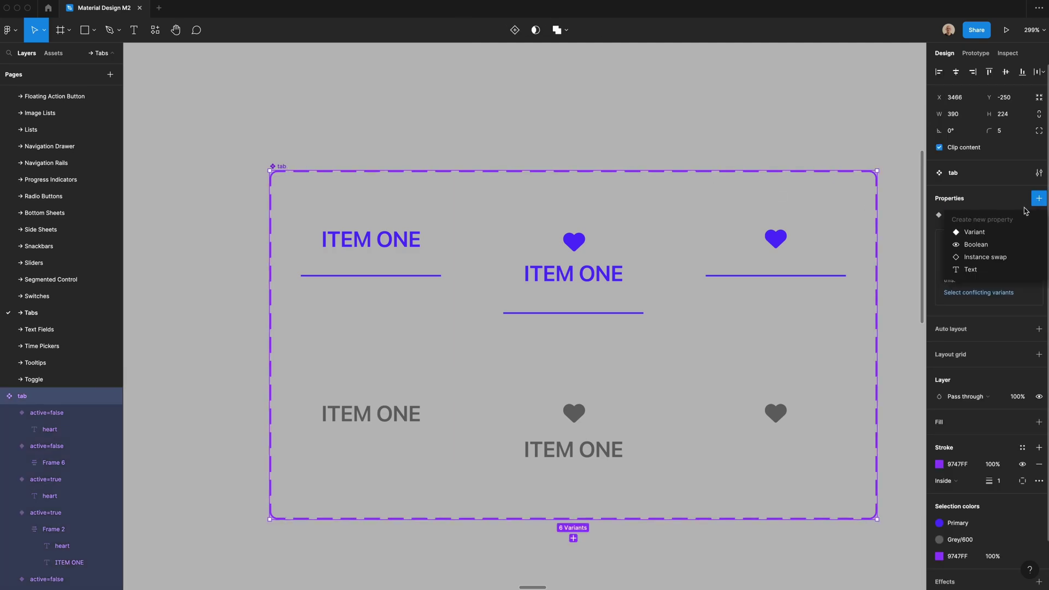
left_click(1005, 232)
type("icon")
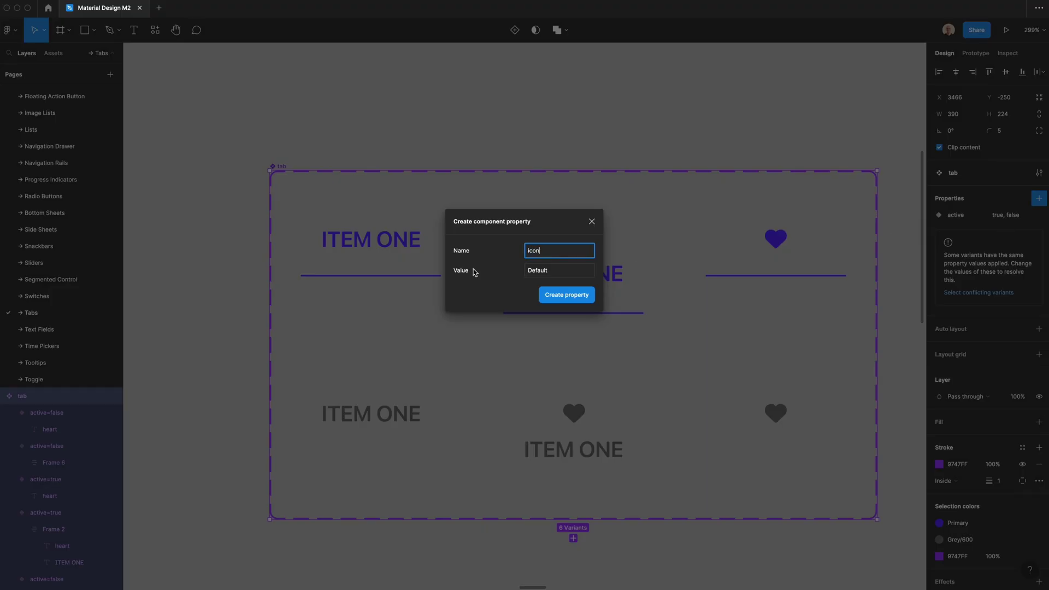
left_click(530, 269)
type("true")
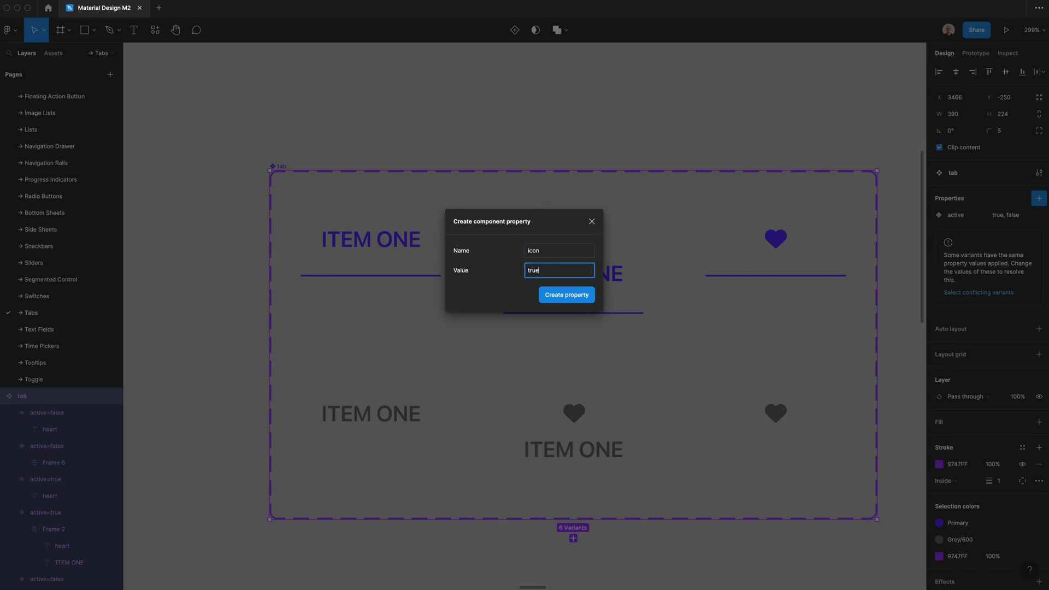
left_click(582, 295)
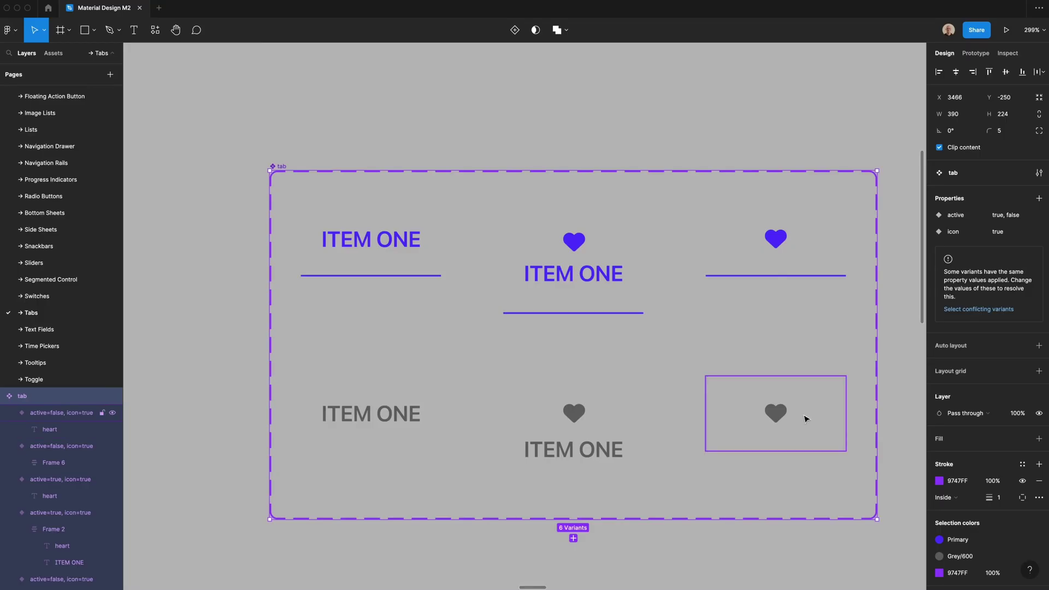
left_click_drag(325, 127, 442, 453)
left_click(988, 281)
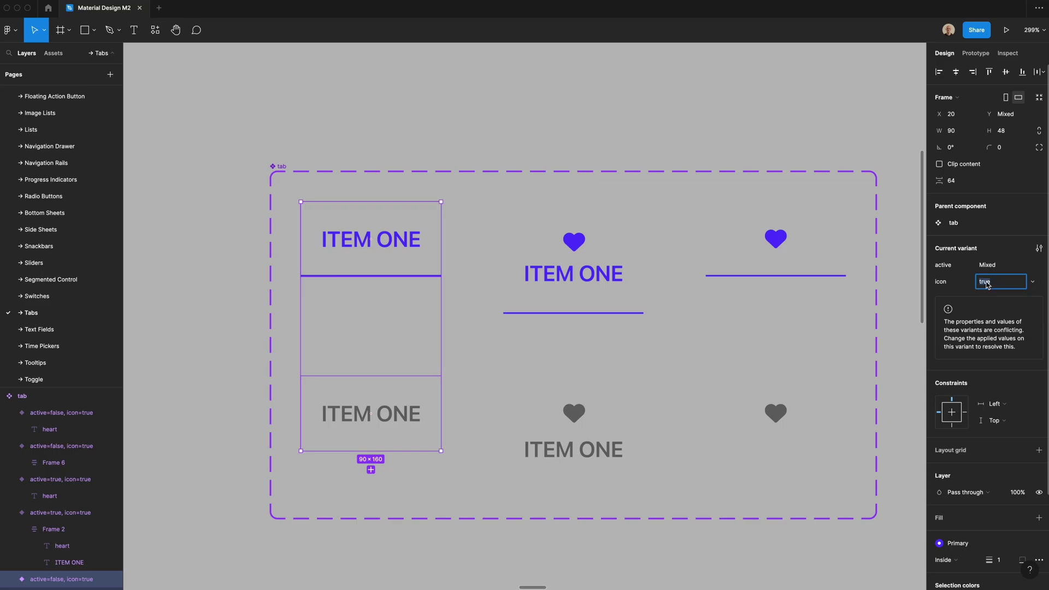
key("Escape")
key("Escape")
Add a 'text' variant property with default true and set it to false on icon-only variants.
left_click(1038, 198)
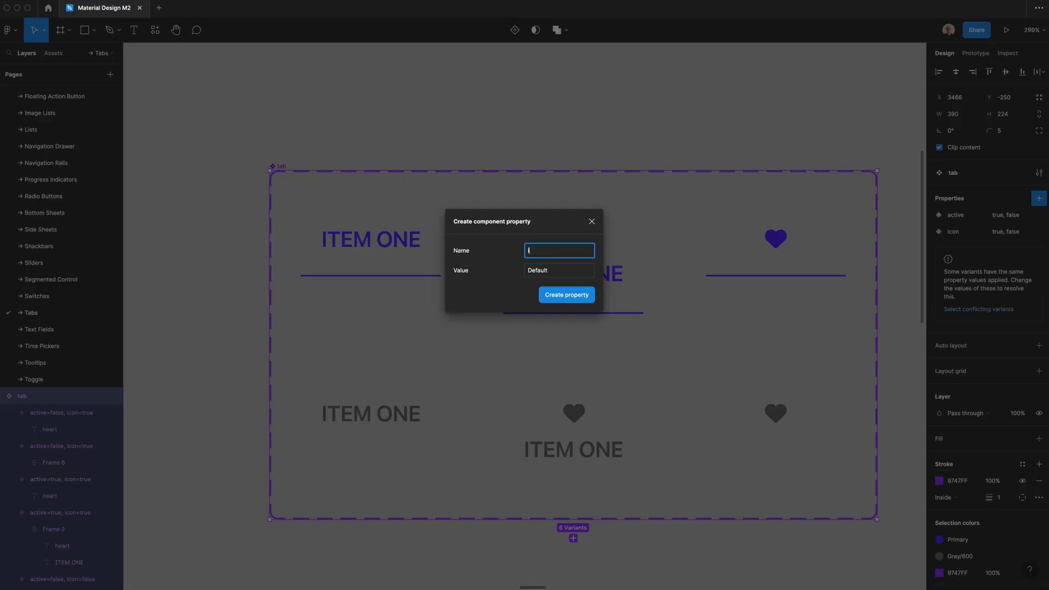
type("text")
left_click(559, 274)
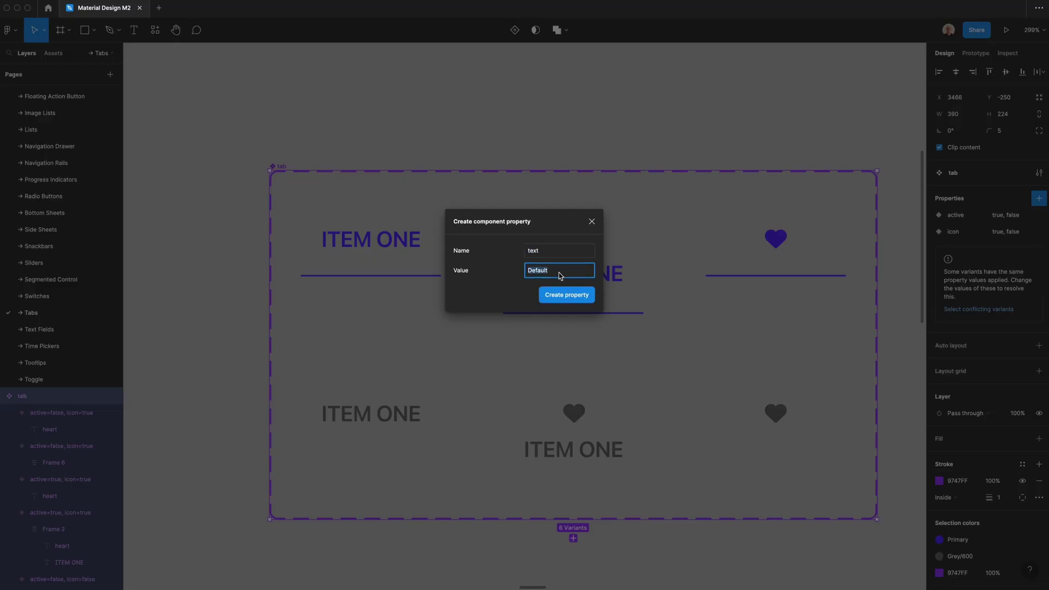
type("true")
left_click(568, 294)
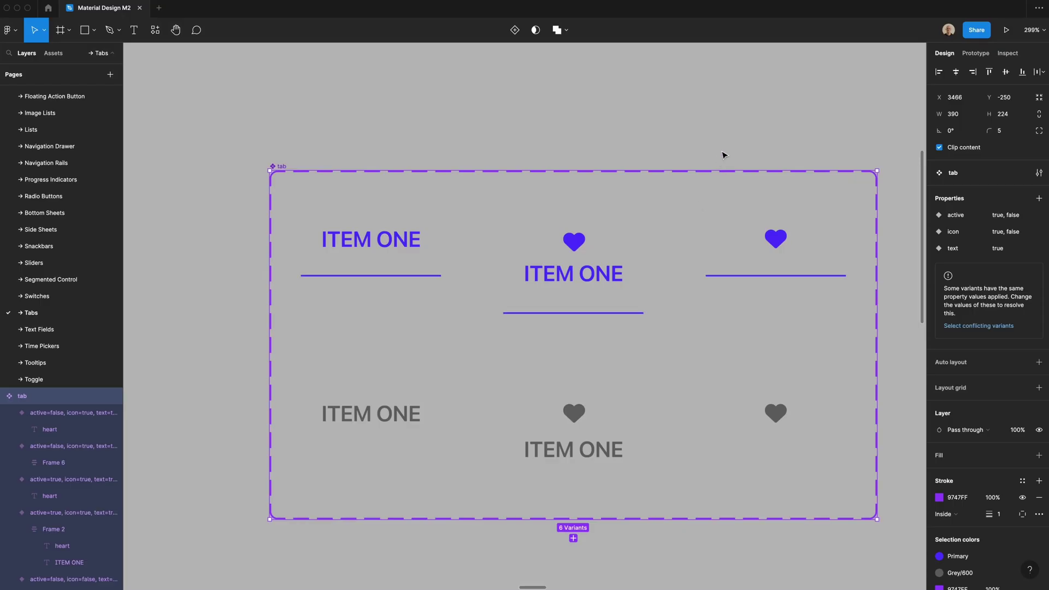
left_click_drag(734, 125, 786, 471)
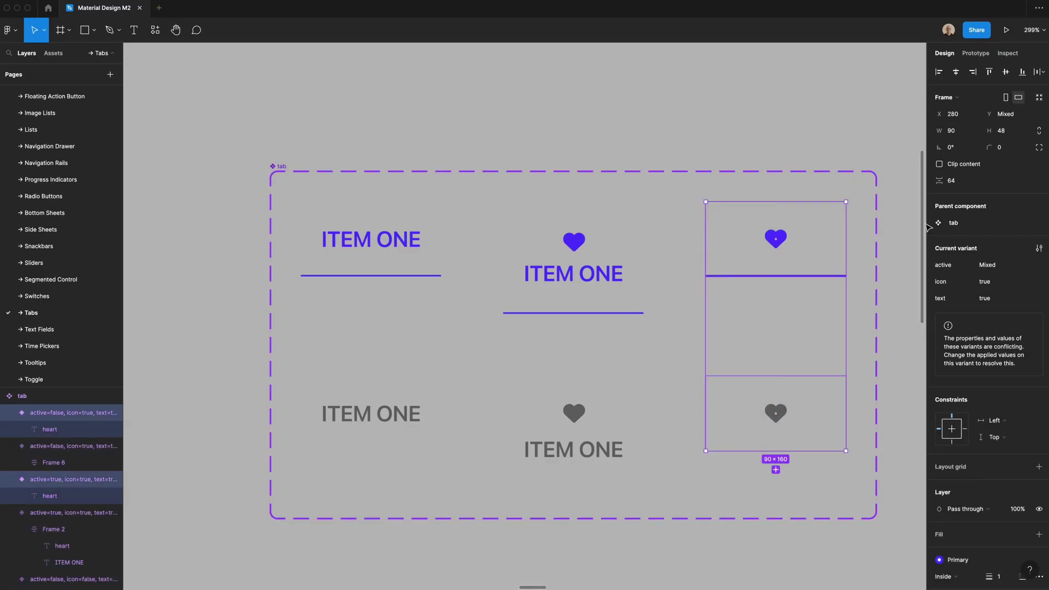
left_click(984, 298)
type("false")
key("Return")
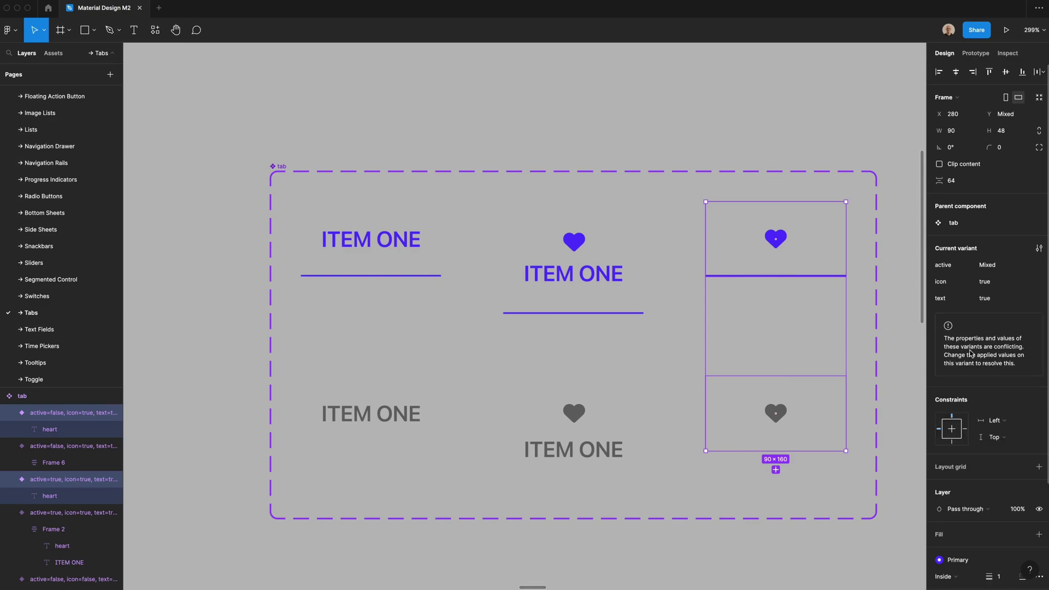
Create an instance of the active text-only tab with copy and paste, placed above the set.
left_click(632, 120)
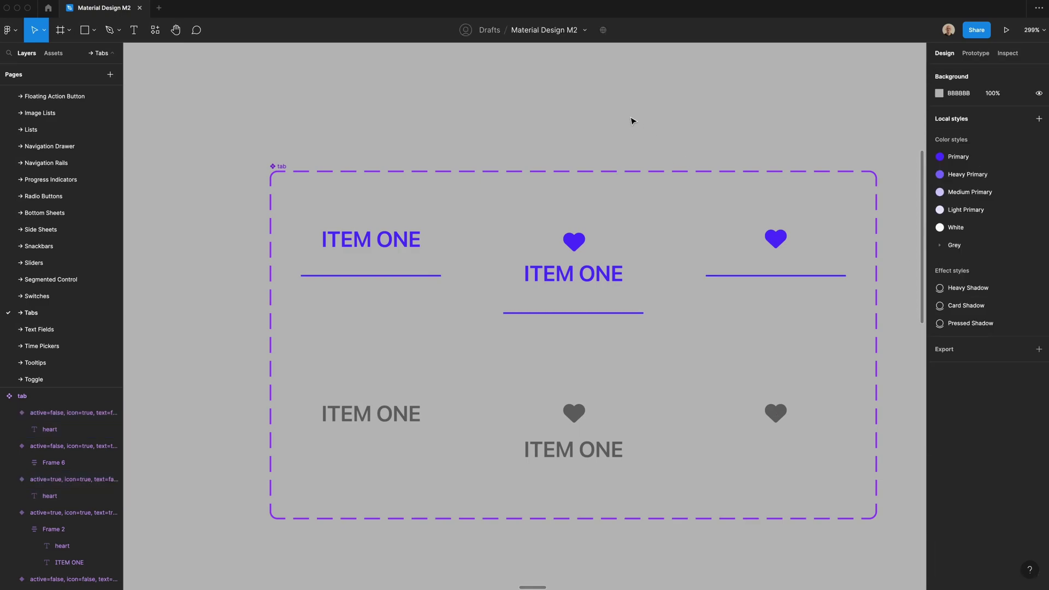
left_click(391, 257)
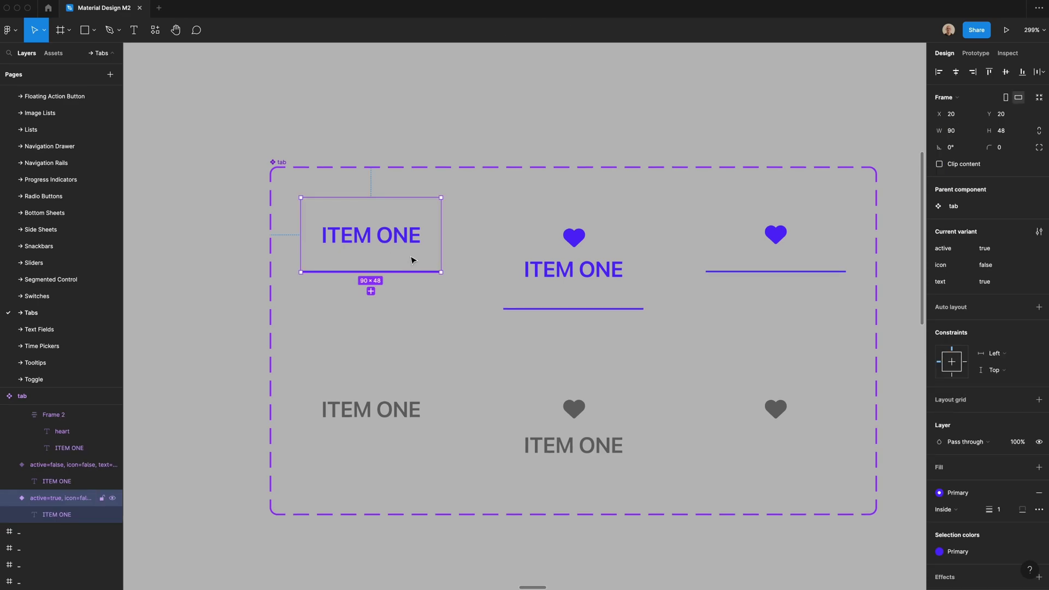
key("super+c")
key("super+v")
scroll(503, 307, "up", 4)
left_click_drag(504, 307, 544, 254)
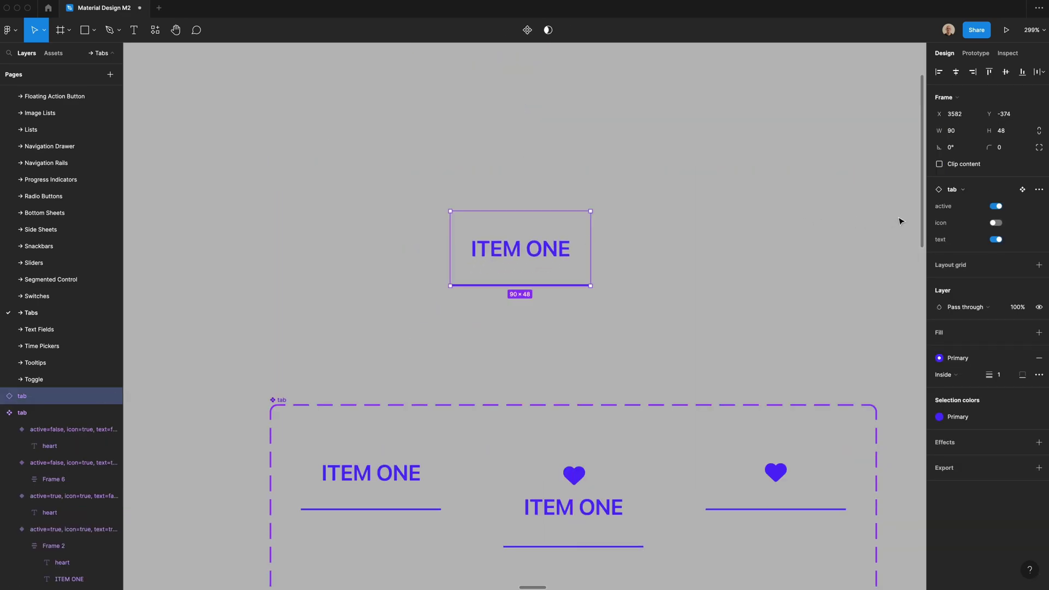
Flip the instance's active, icon and text toggles off and back on to test them.
left_click(996, 206)
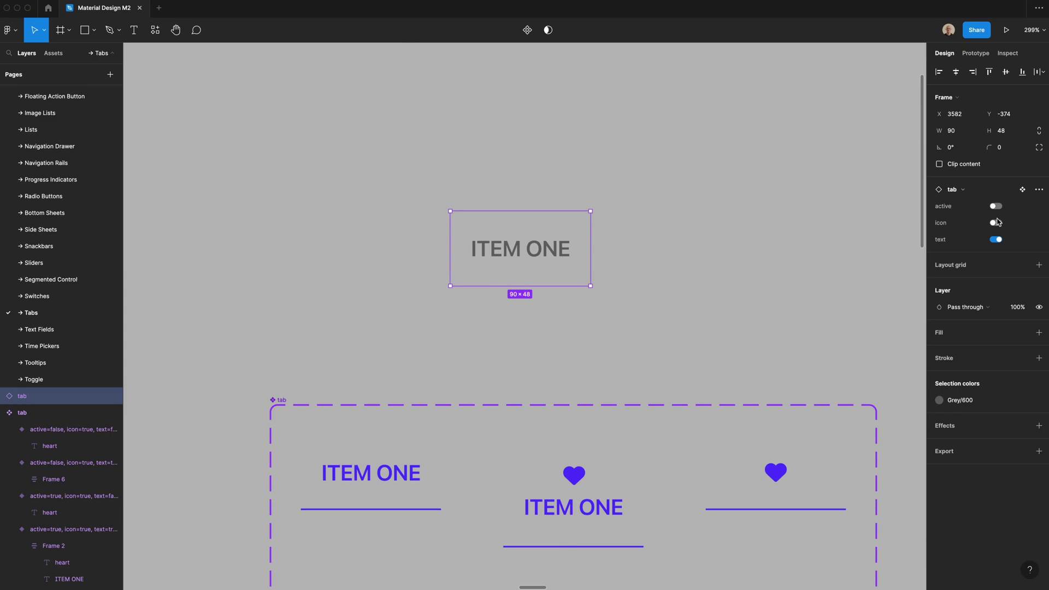
left_click(996, 223)
left_click(996, 240)
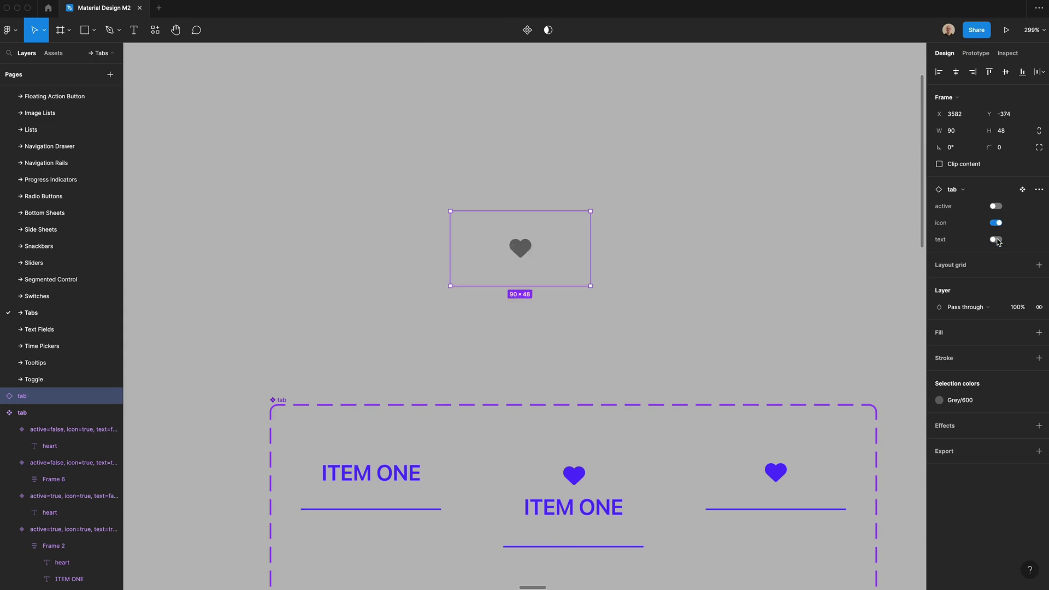
left_click(997, 240)
left_click(997, 223)
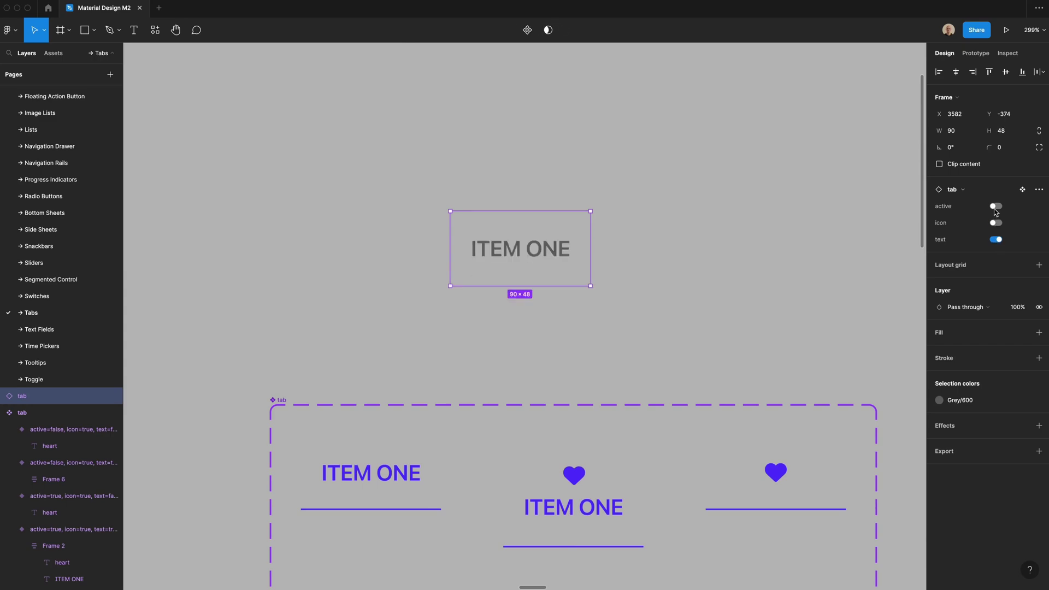
left_click(996, 207)
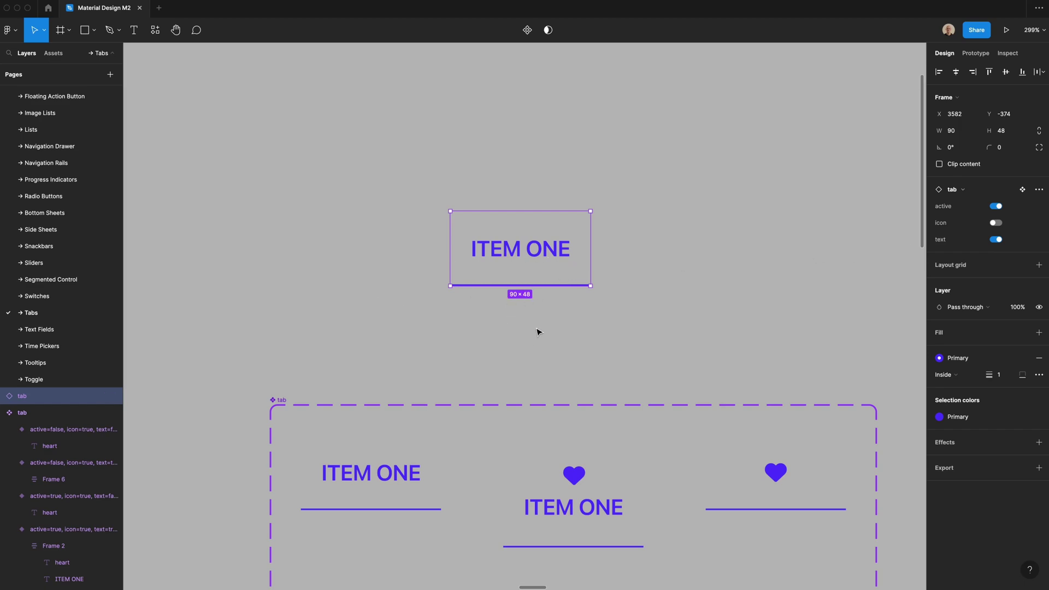
scroll(658, 516, "down", 5)
left_click(658, 516)
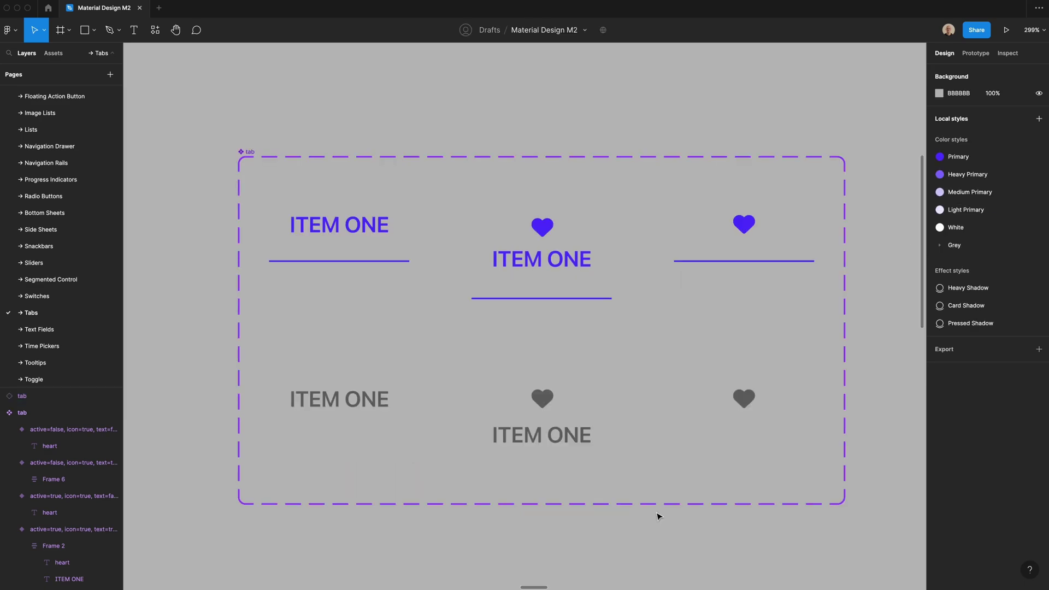